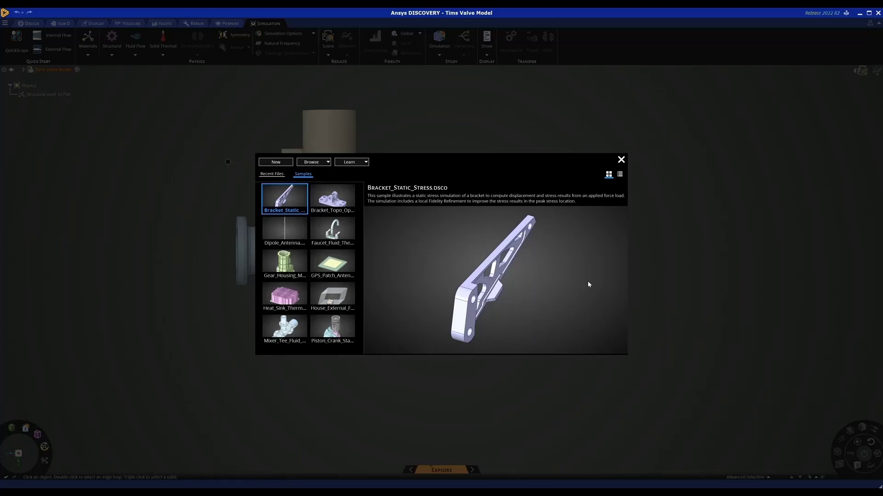
Close the samples window and examine the valve's interior on a section plane through its vertical axis.
click(621, 159)
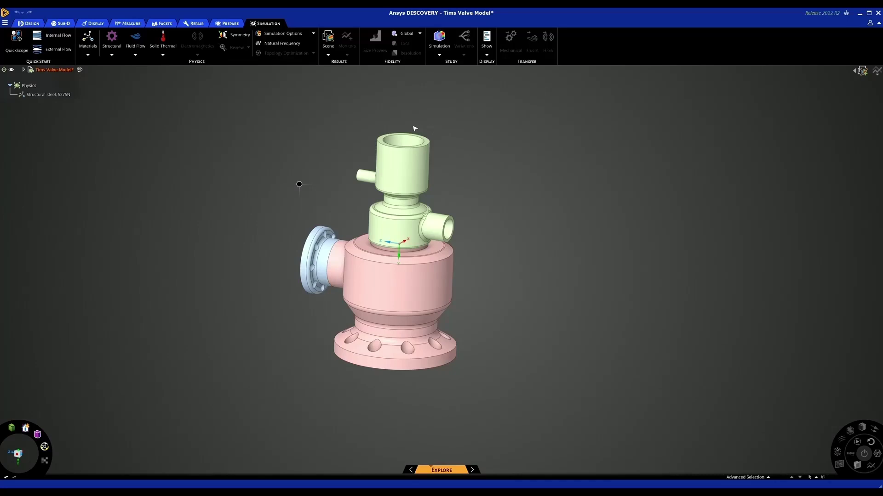
click(405, 157)
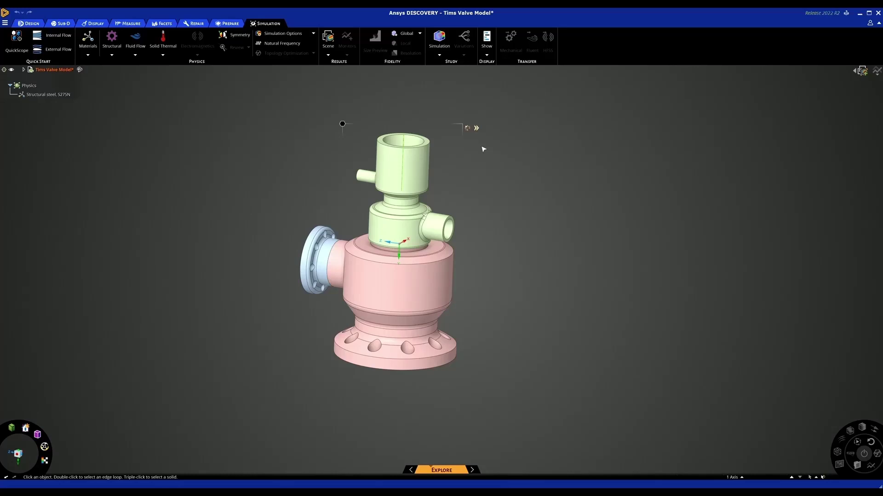
key(x)
middle_drag(454, 179, 410, 269)
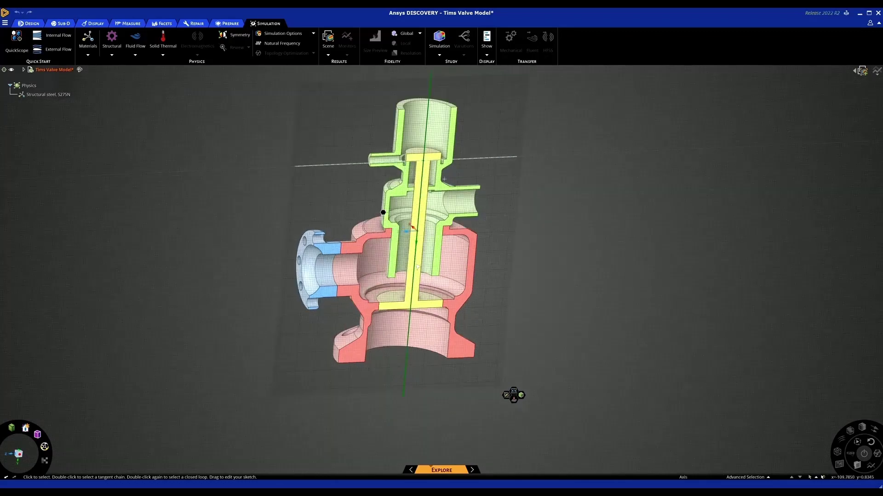
scroll(418, 268, up, 3)
scroll(417, 267, up, 4)
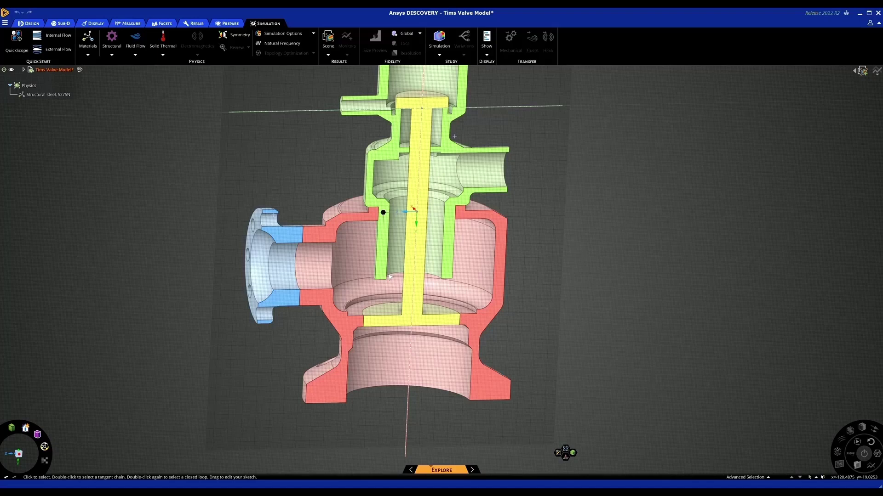
key(Escape)
click(390, 278)
scroll(393, 281, down, 2)
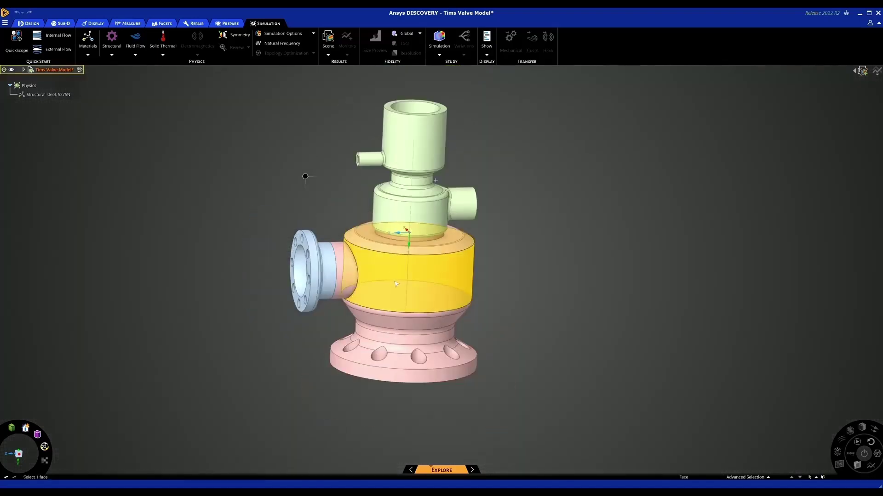
click(244, 85)
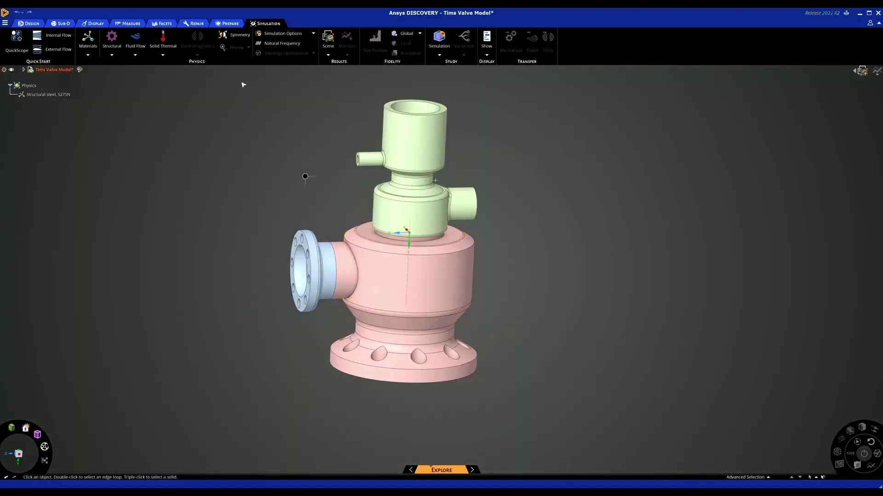
Set up an internal flow with the inlet at the green upper body's side pipe and the outlet at the blue flange.
click(228, 25)
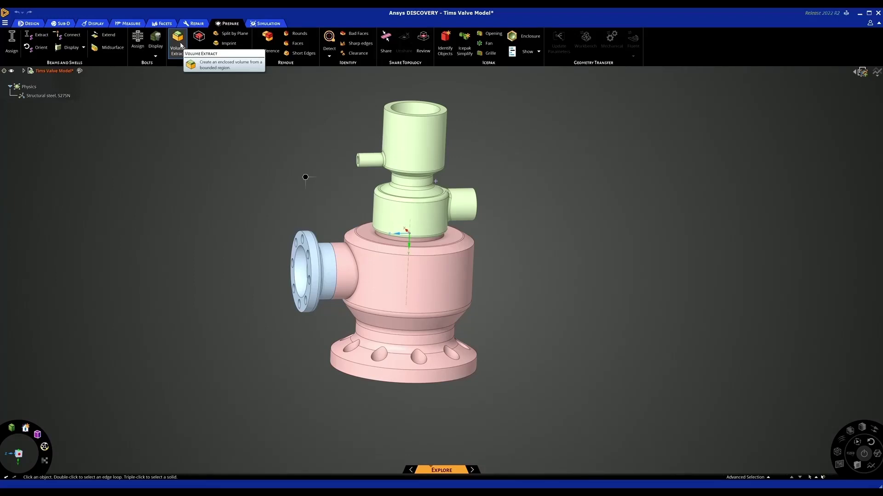
click(256, 24)
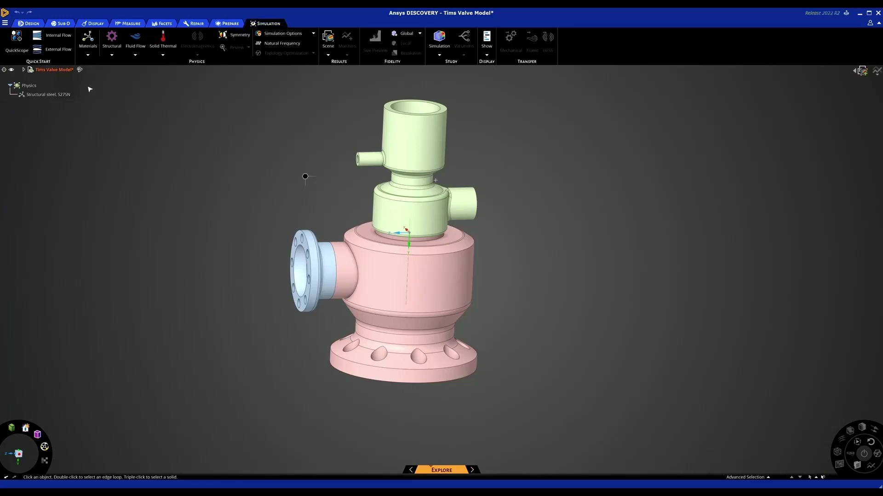
click(52, 38)
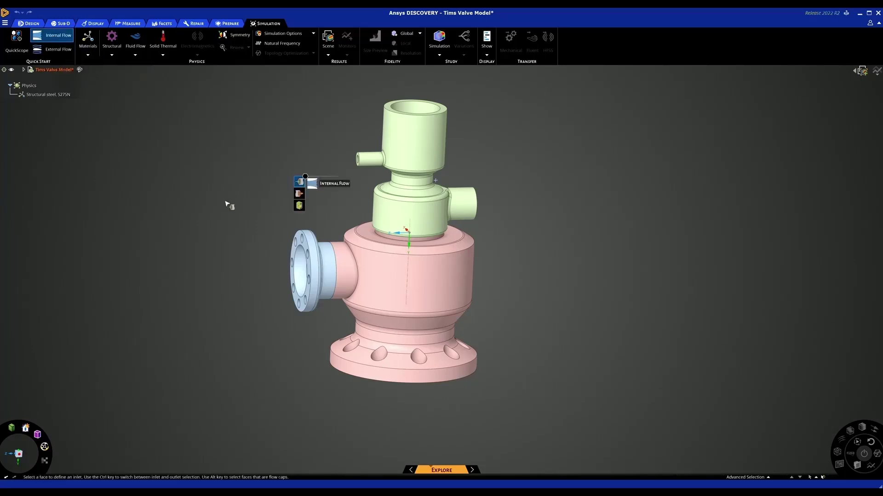
middle_drag(219, 201, 205, 198)
middle_drag(518, 183, 508, 182)
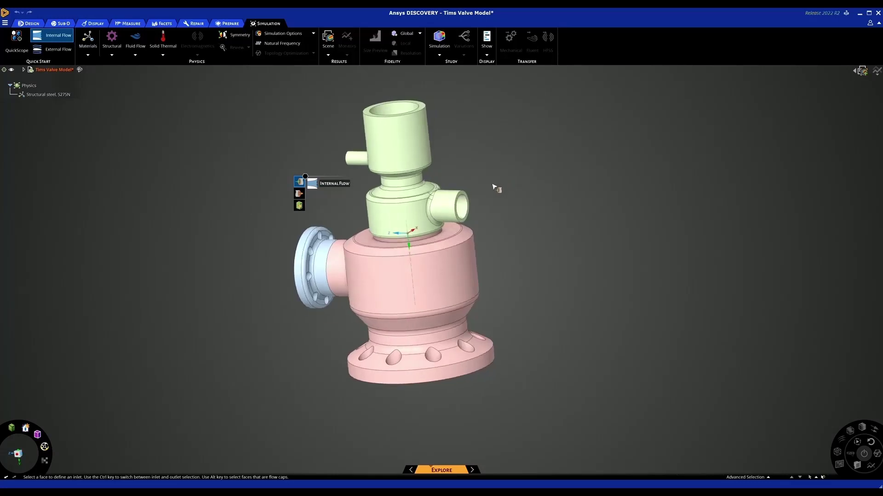
click(469, 198)
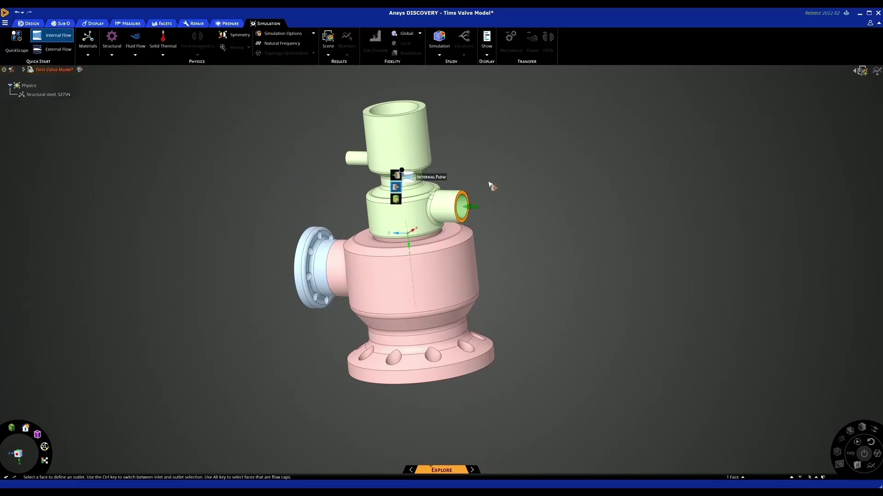
middle_drag(497, 187, 554, 195)
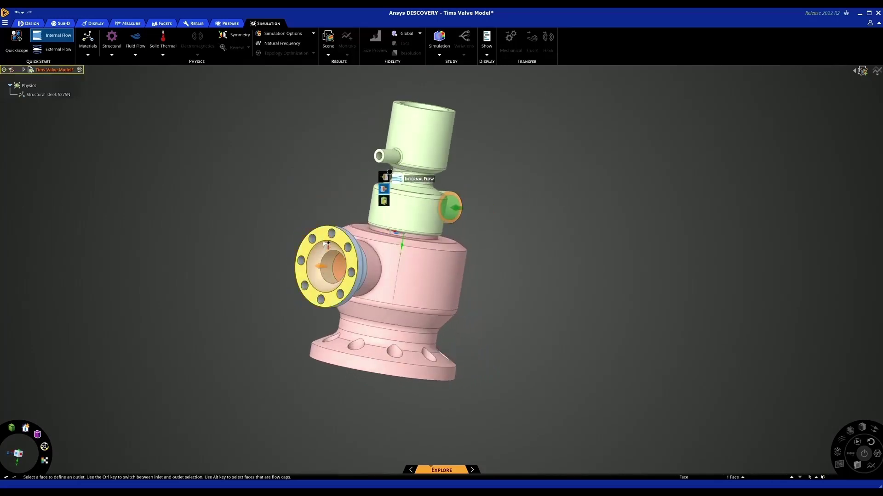
click(326, 244)
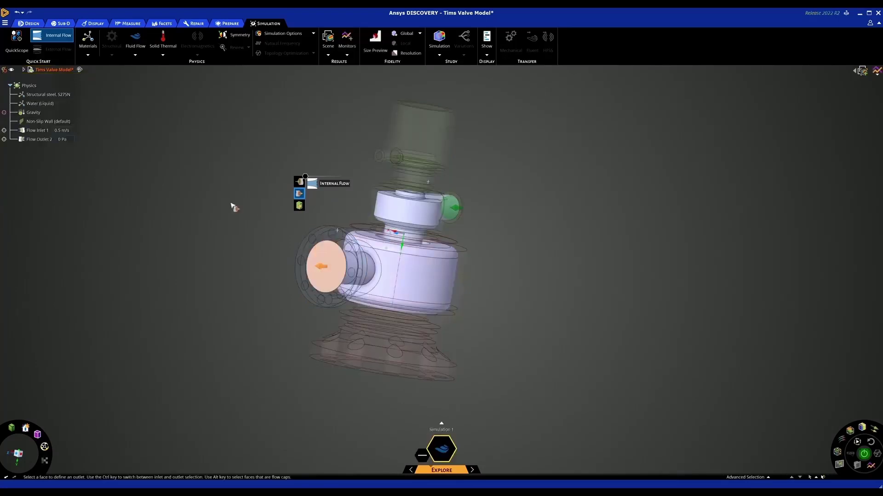
middle_drag(229, 191, 193, 193)
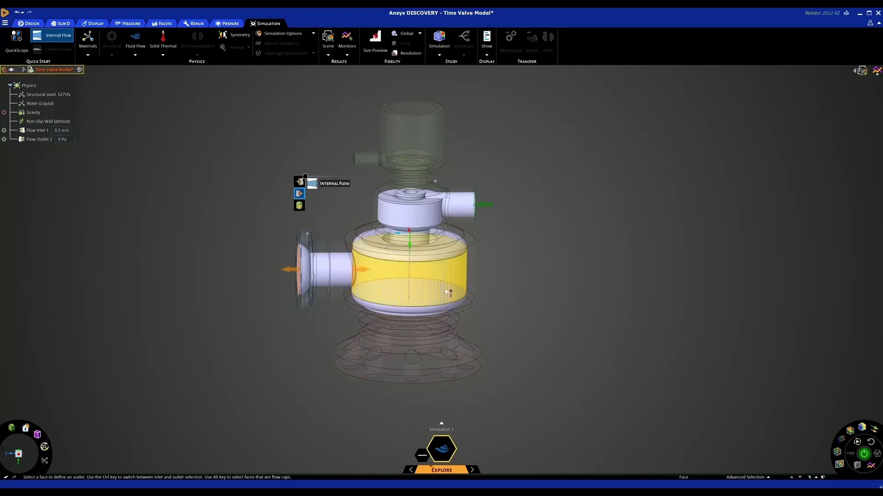
scroll(501, 287, up, 3)
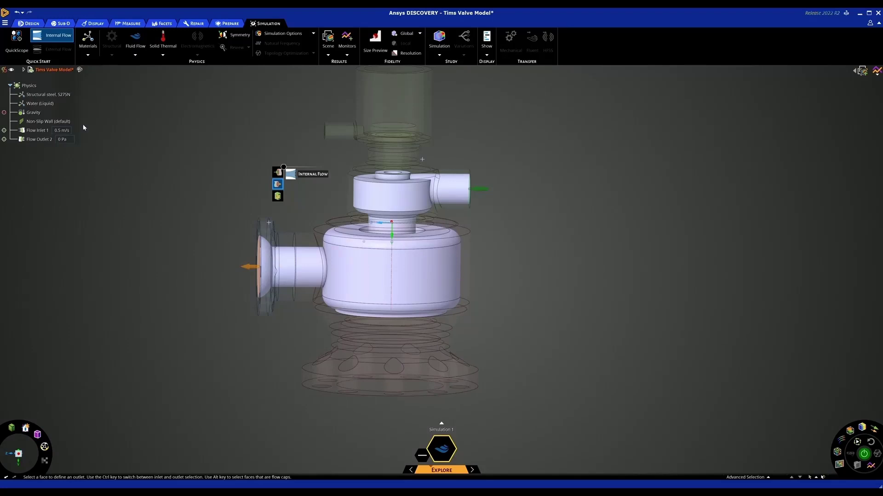
Review which regions the steel and water materials, gravity, flow inlet and flow outlet apply to.
click(40, 95)
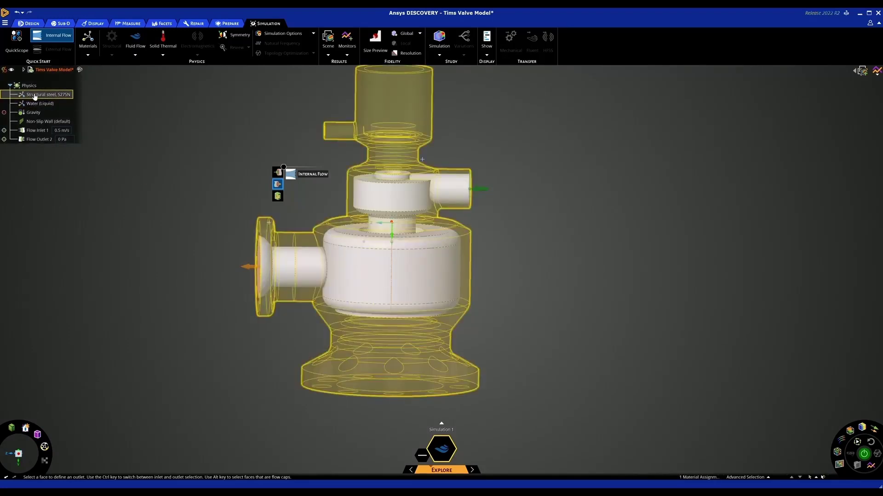
click(33, 106)
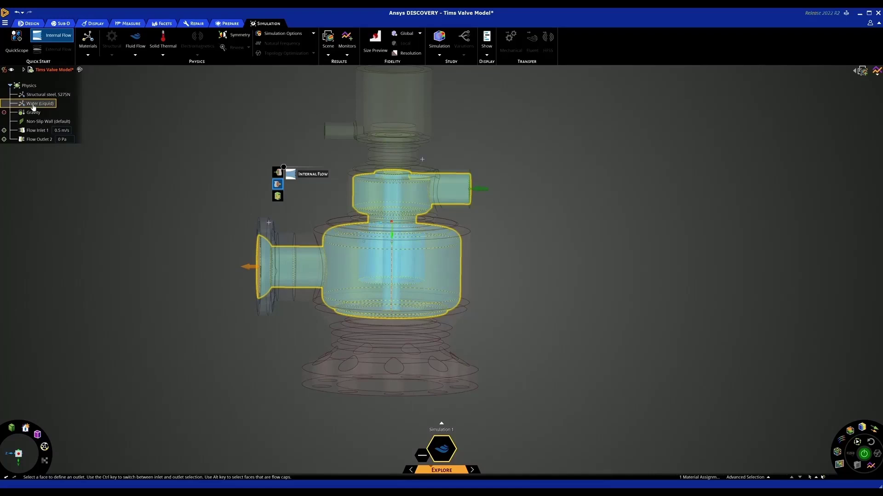
click(34, 112)
click(36, 130)
click(38, 139)
click(37, 131)
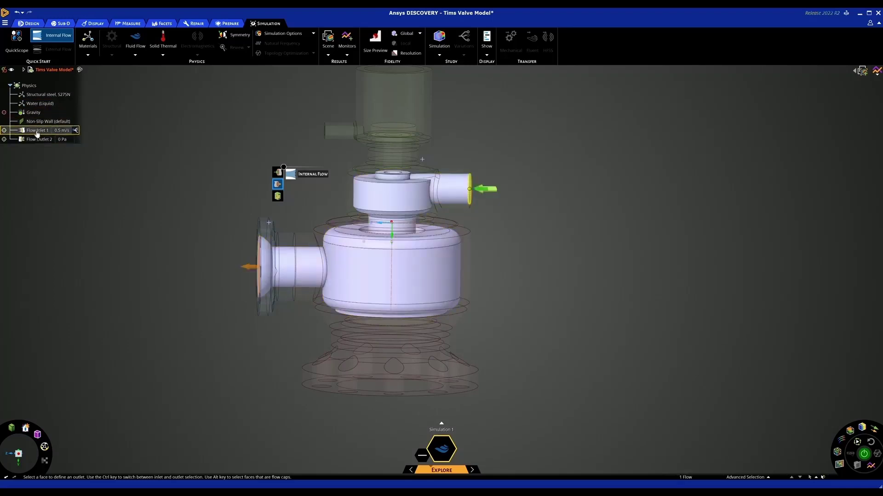
click(36, 138)
click(34, 131)
Open the flow inlet for editing and check its available flow types and velocity units.
double_click(33, 132)
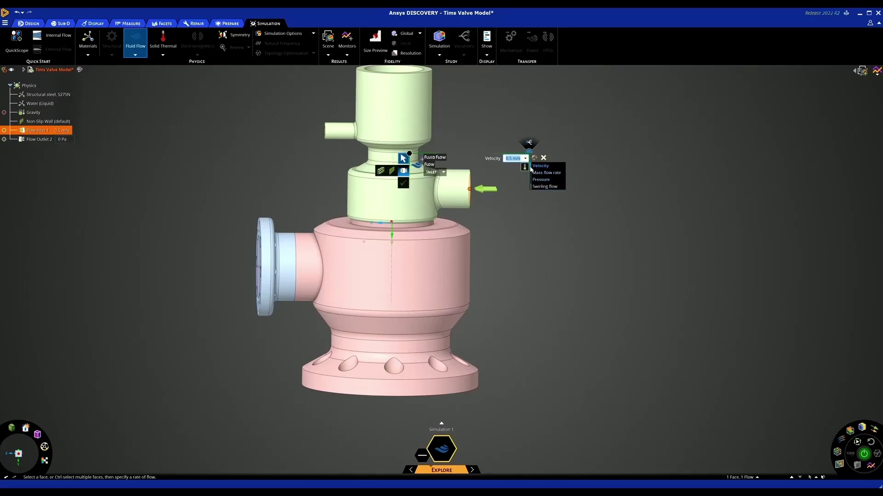
click(526, 158)
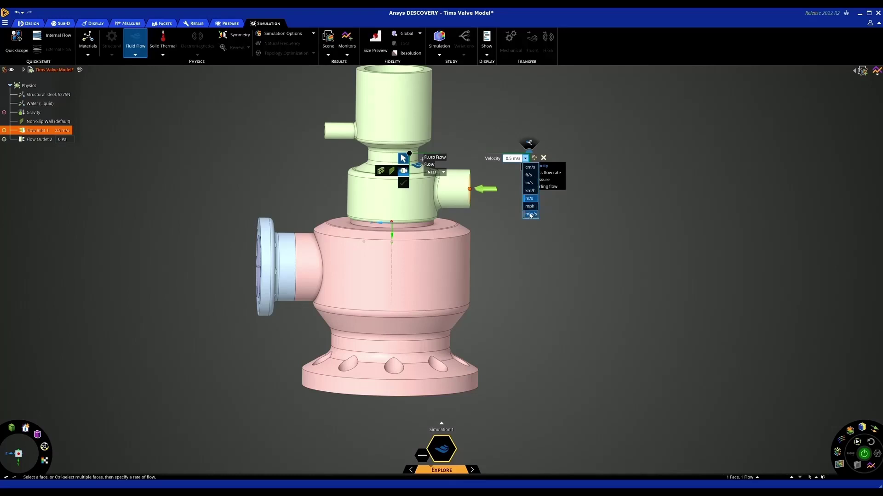
click(525, 159)
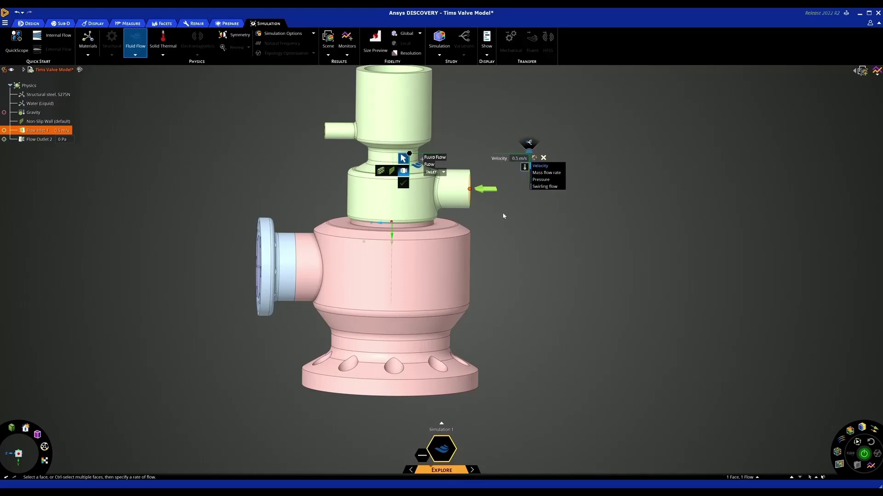
click(519, 226)
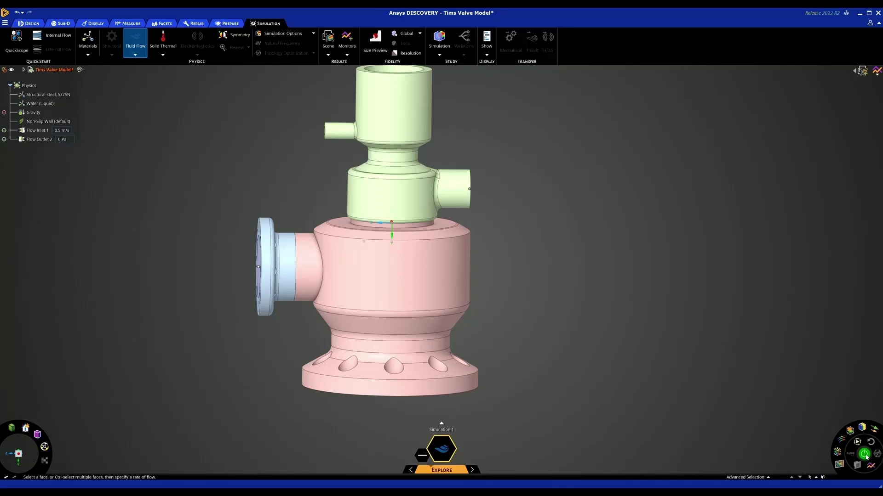
Solve the internal flow simulation and display the velocity results as vectors.
click(865, 456)
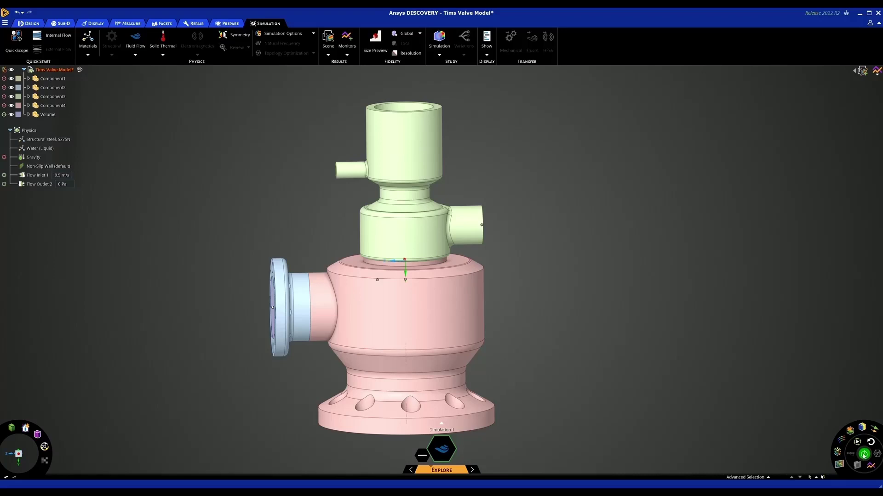
click(864, 456)
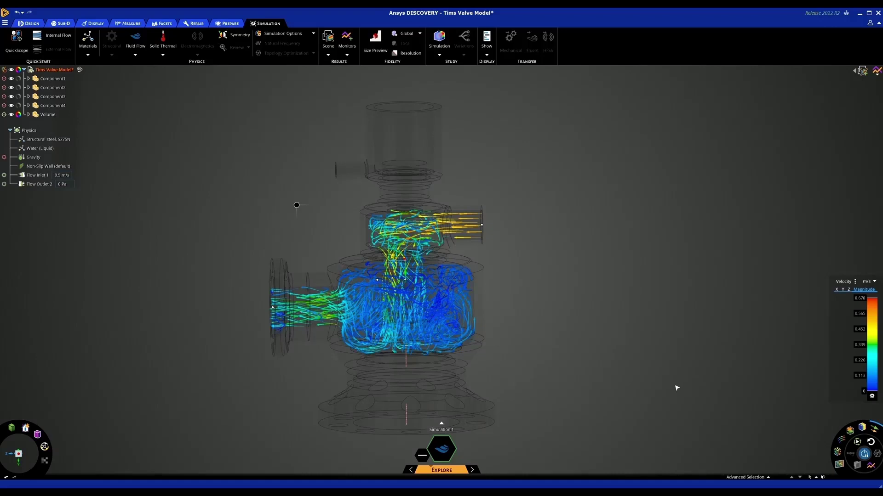
mouse_move(876, 433)
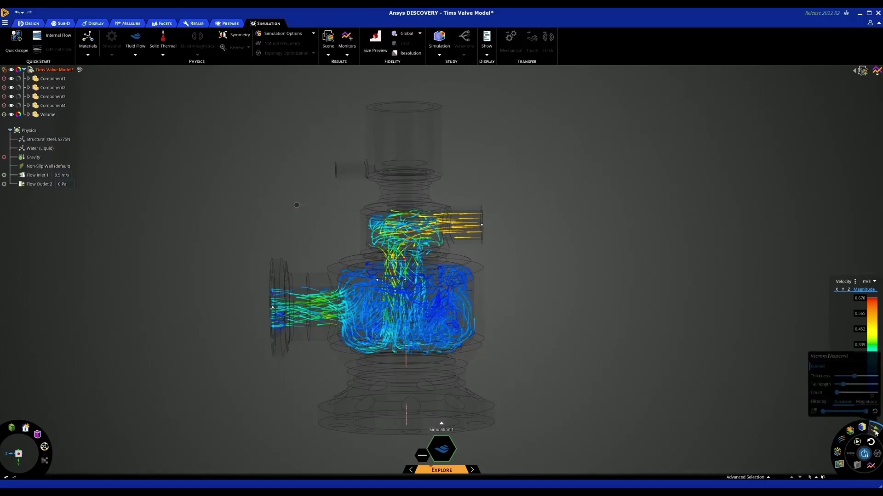
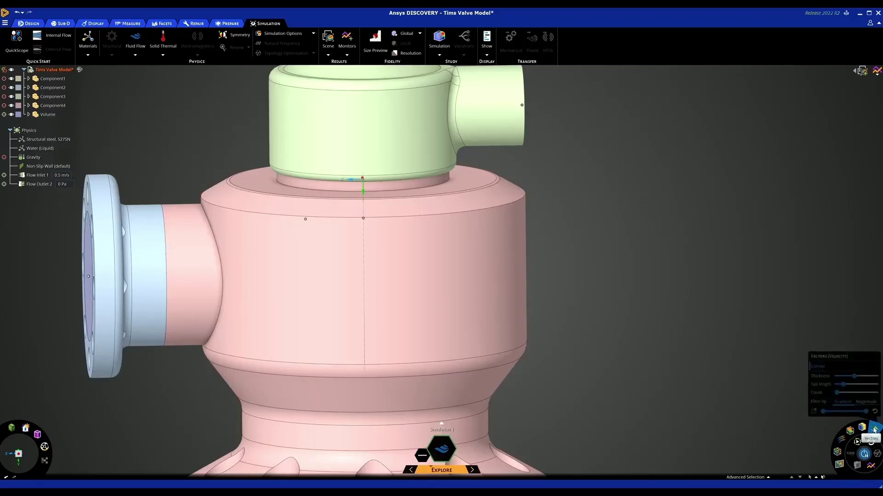
click(873, 430)
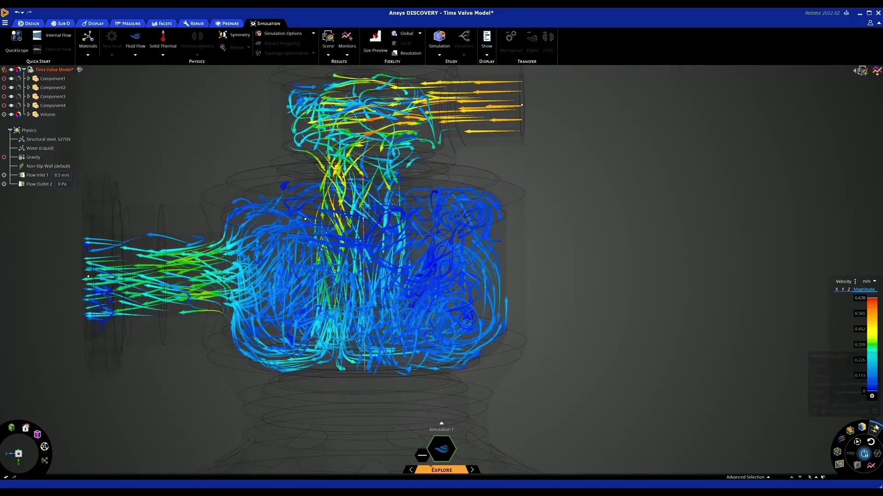
Make the velocity vectors slightly thicker and raise their count to about the middle of its range.
drag(851, 378, 861, 378)
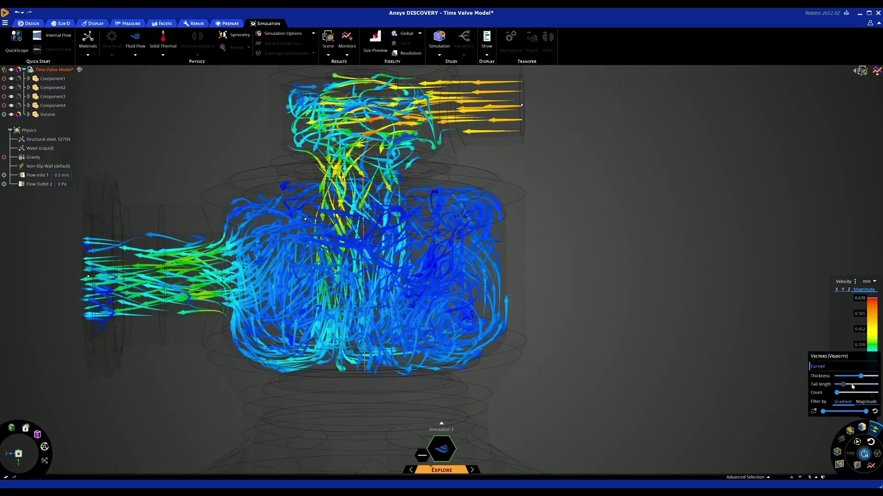
click(846, 393)
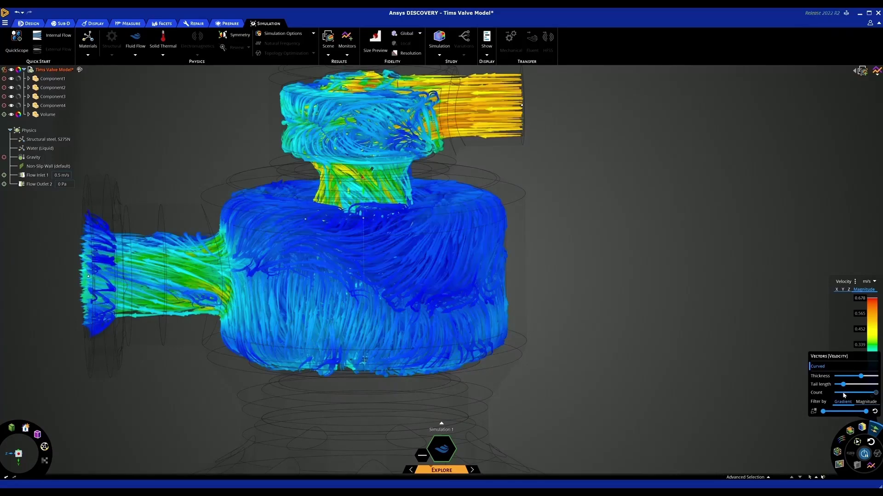
drag(874, 393, 854, 393)
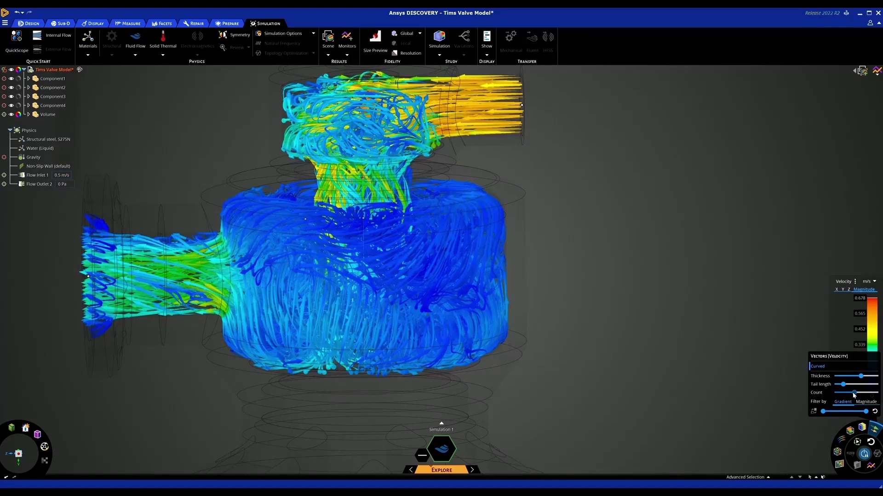
Filter the velocity vectors by magnitude, lowering the upper limit until mainly the slow-moving flow is shown.
click(866, 402)
drag(865, 412, 837, 414)
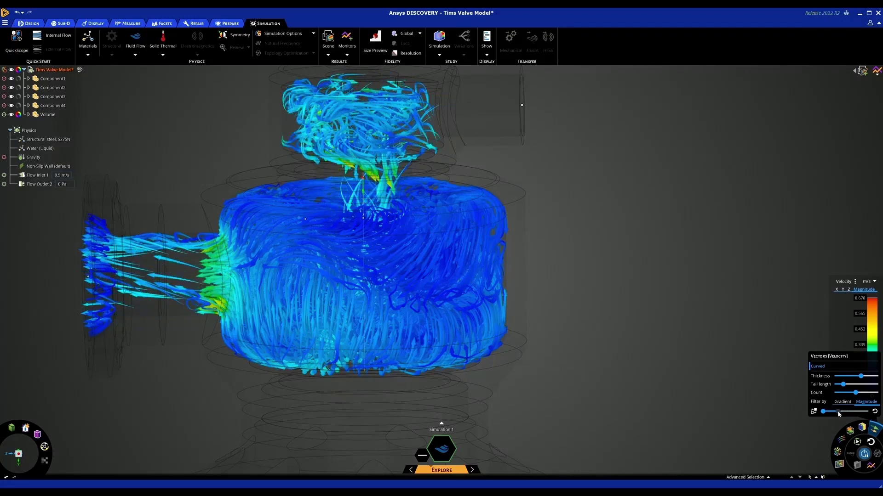
drag(837, 414, 833, 414)
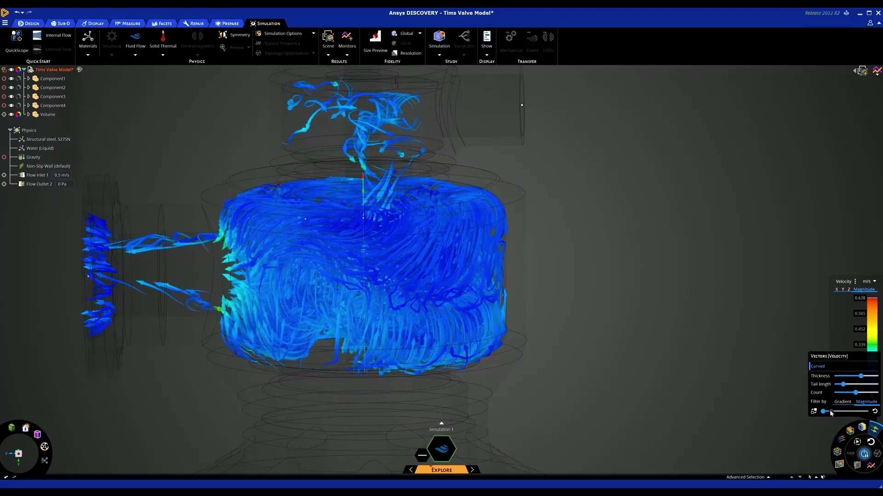
Animate the filtered velocity vectors and examine the slow flow inside the valve from several angles.
scroll(752, 382, down, 2)
mouse_move(727, 374)
middle_down()
mouse_move(749, 374)
mouse_move(745, 388)
mouse_move(719, 374)
mouse_move(752, 390)
middle_up()
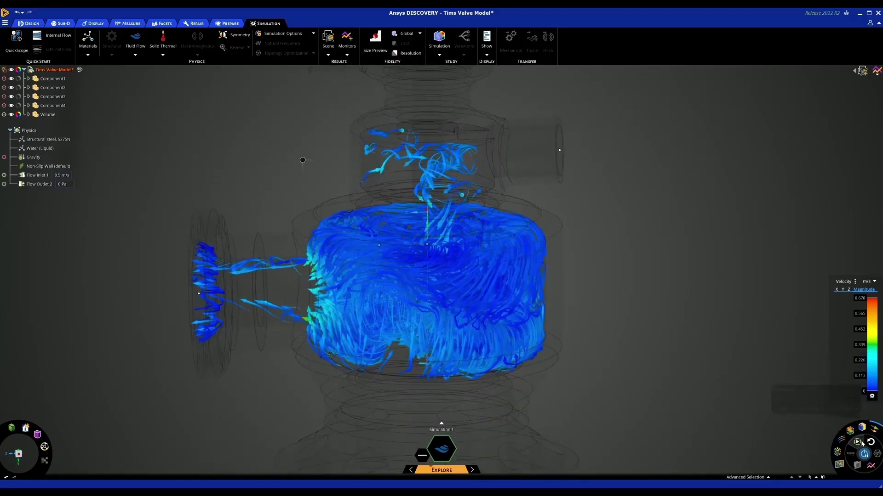
mouse_move(683, 360)
middle_down()
mouse_move(724, 370)
mouse_move(692, 374)
middle_up()
mouse_move(631, 373)
middle_down()
mouse_move(634, 360)
mouse_move(574, 311)
middle_up()
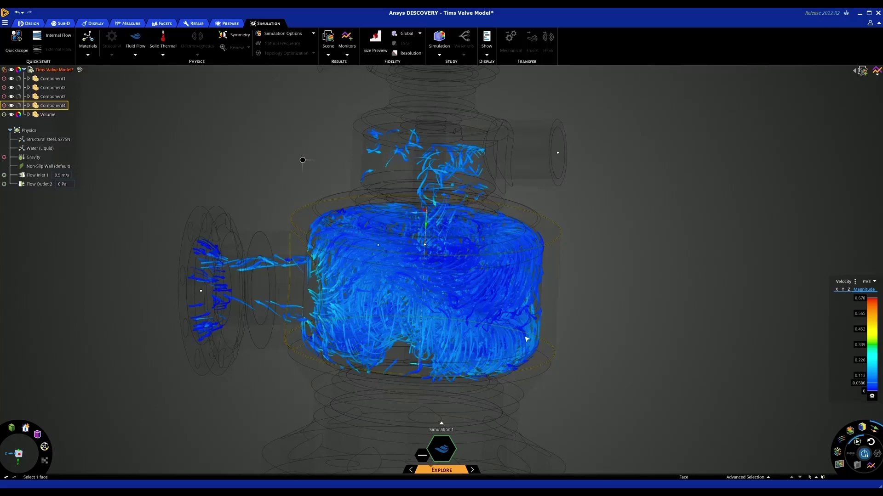
middle_drag(526, 339, 683, 341)
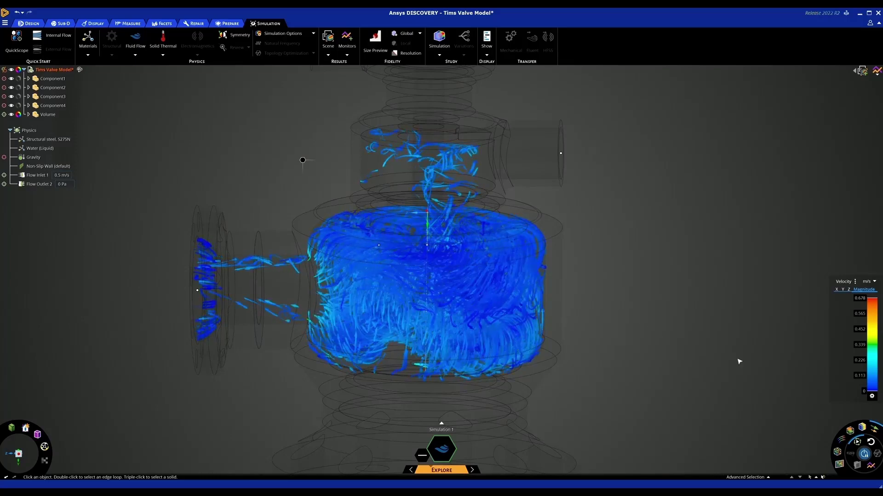
Replace the velocity vectors with a direction field on a cut plane through the middle of the valve.
mouse_move(867, 430)
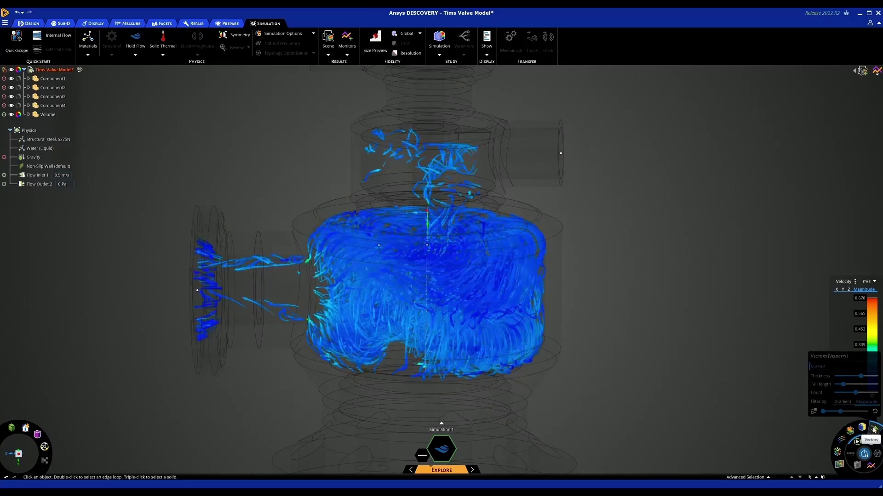
click(839, 464)
click(839, 464)
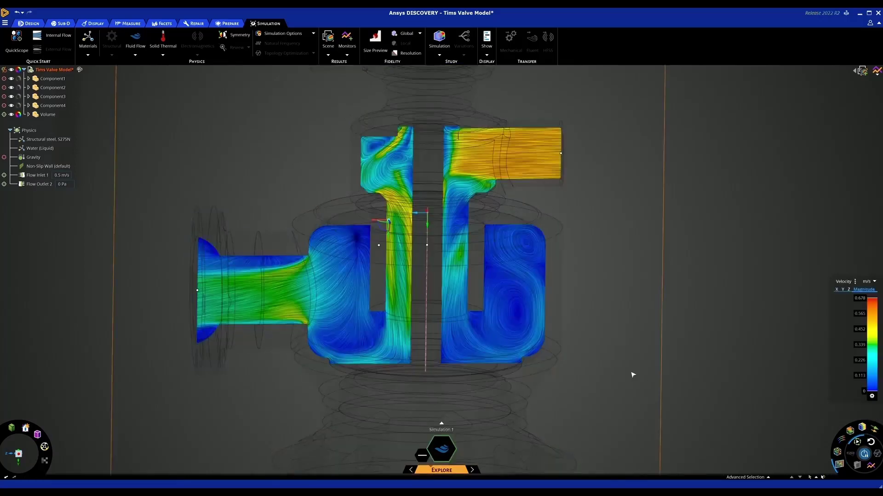
scroll(643, 375, down, 3)
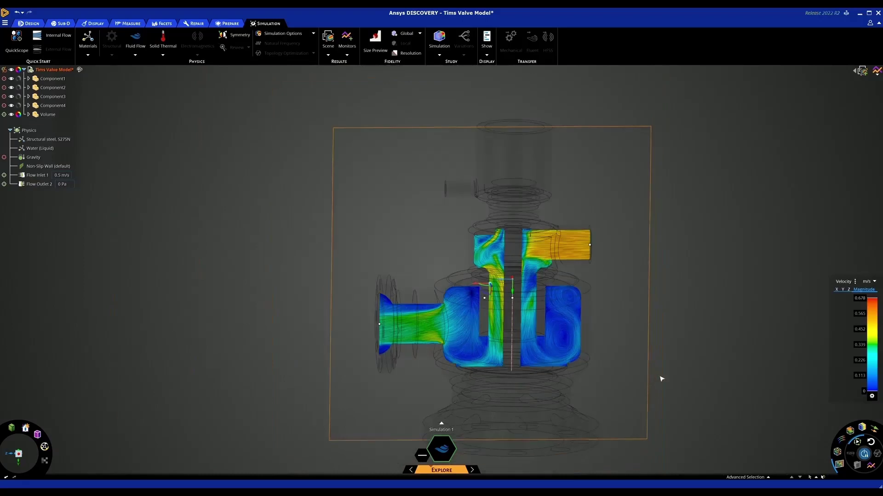
Section the valve along the central axis of its upper cylinder to expose the bodies around the flow results.
click(515, 125)
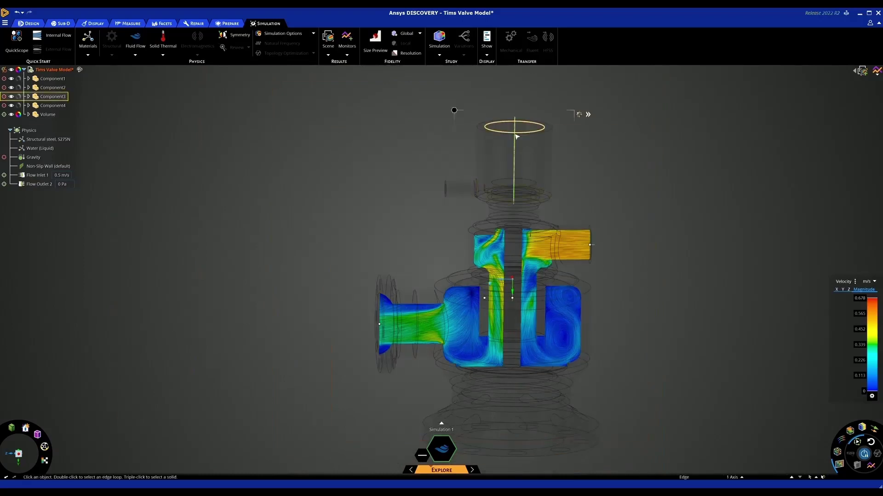
click(36, 22)
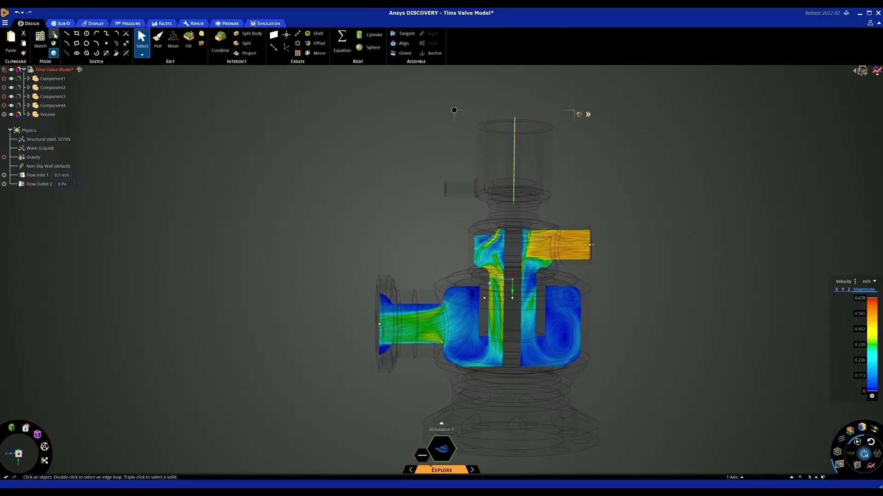
key(x)
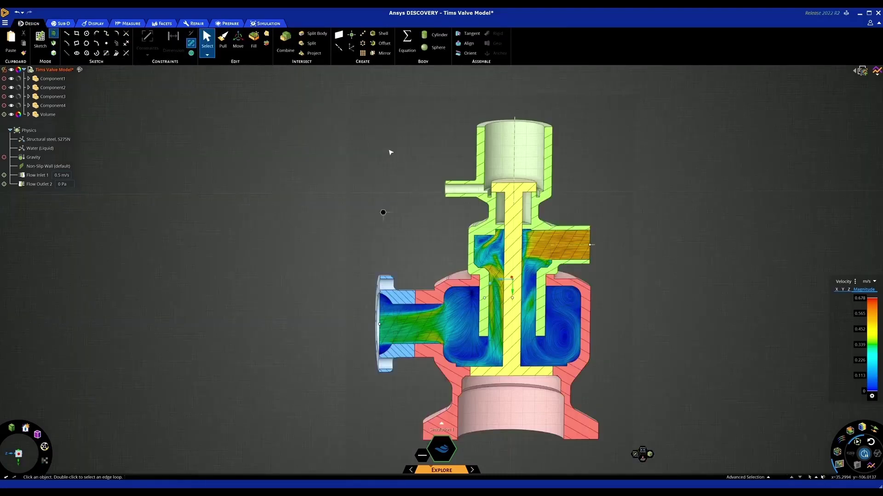
scroll(520, 275, up, 3)
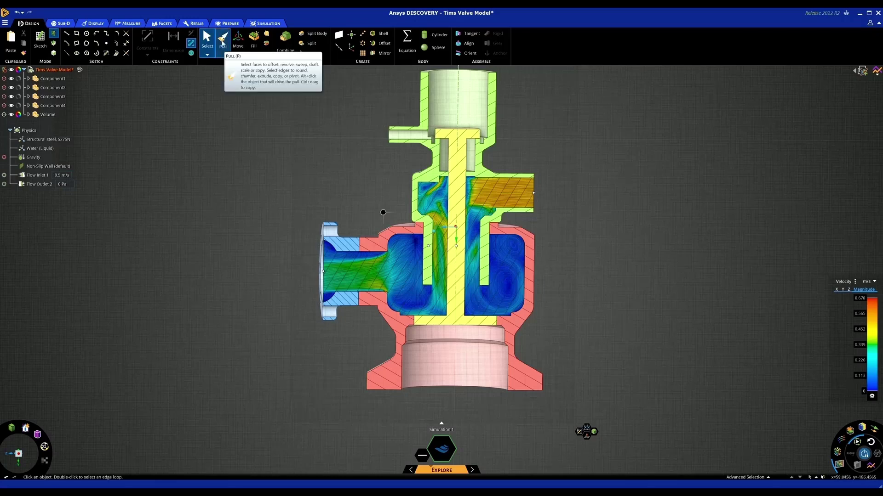
Pull the round at the upper outer edge of the lower body's internal chamber to a radius of about 28 mm.
click(222, 46)
scroll(523, 247, up, 3)
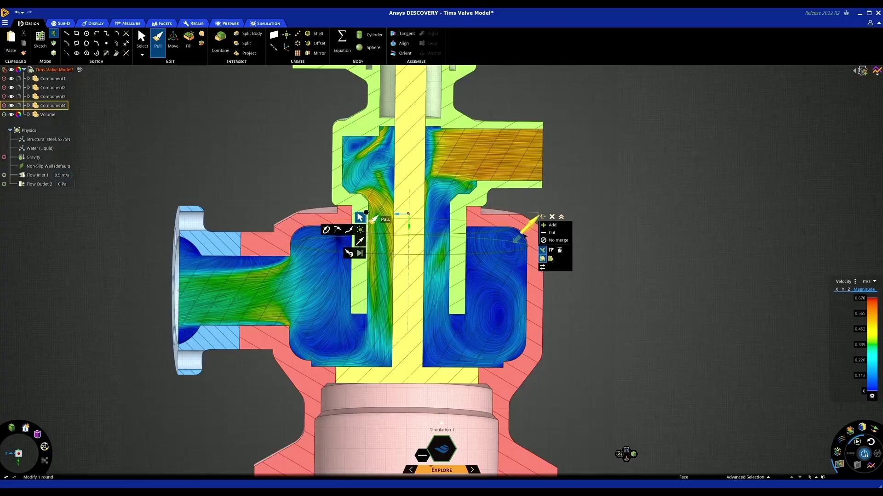
click(523, 235)
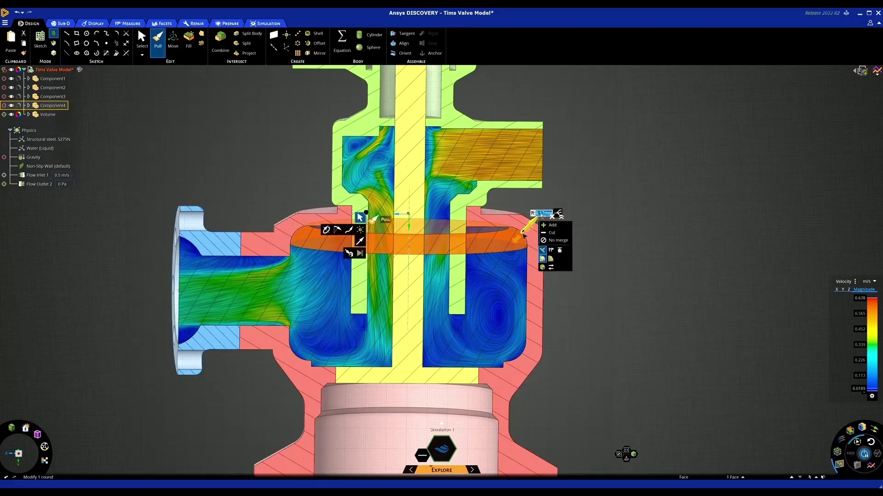
drag(524, 235, 436, 308)
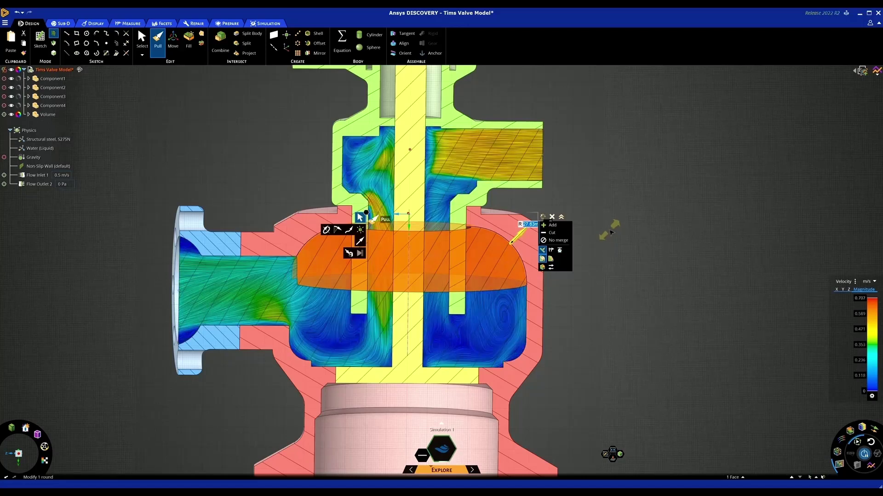
click(611, 232)
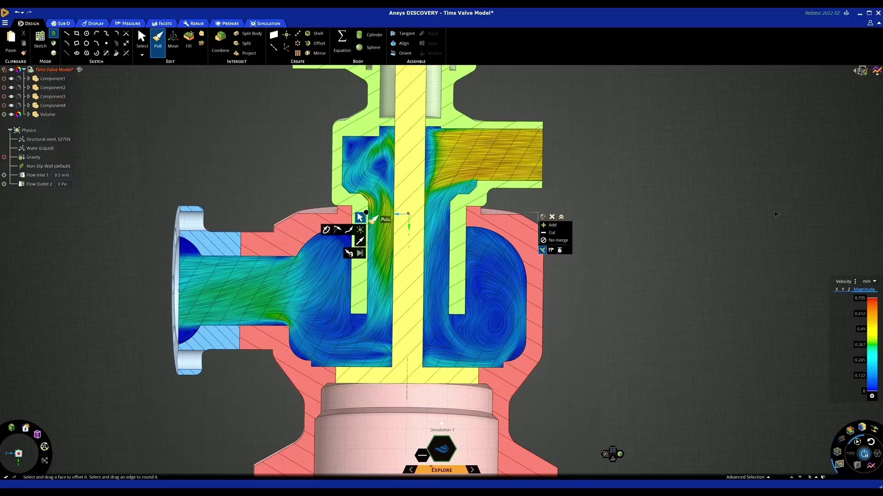
Show the Pressure Drop monitor as a chart beside the valve and compare its points for the successive geometry changes.
click(876, 73)
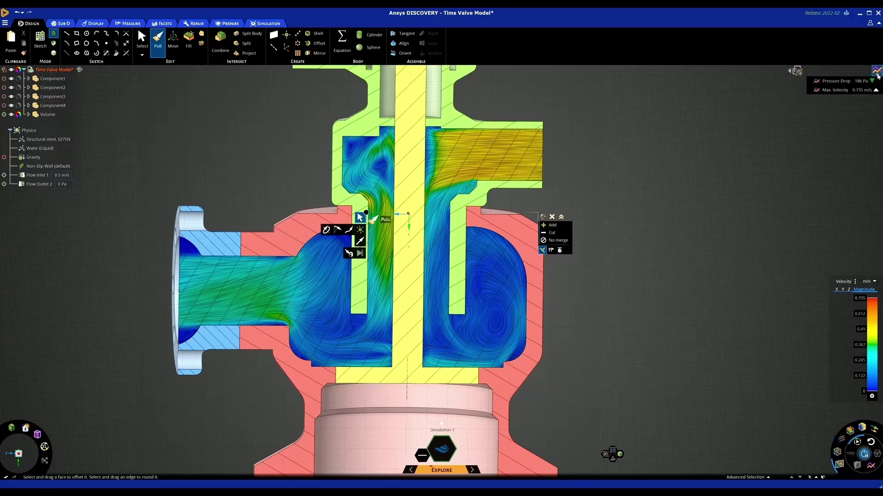
click(832, 81)
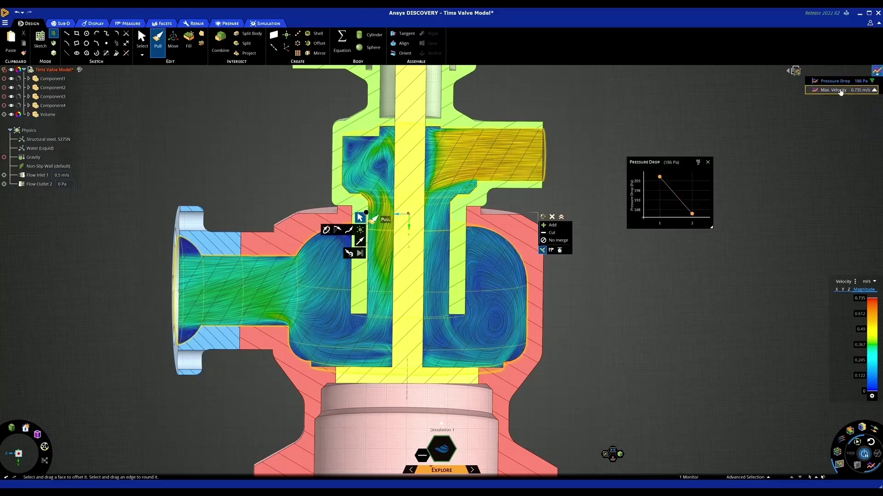
drag(674, 165, 670, 141)
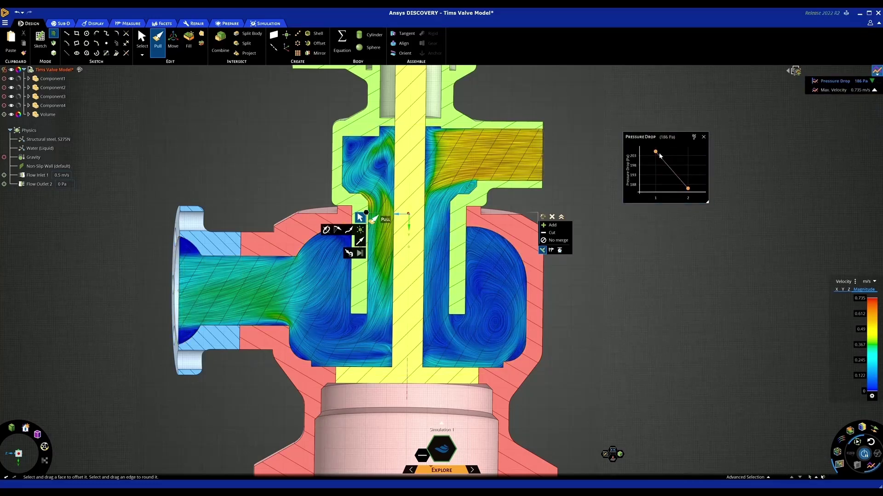
mouse_move(656, 154)
mouse_move(688, 189)
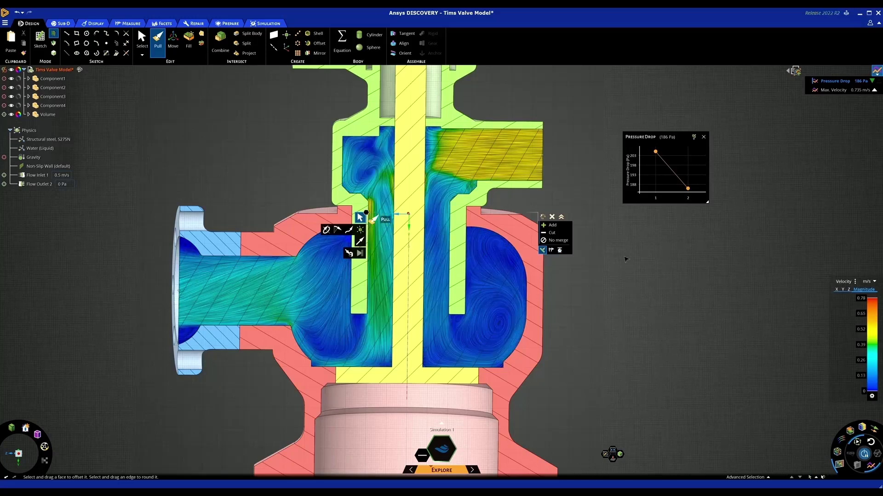
scroll(635, 262, down, 1)
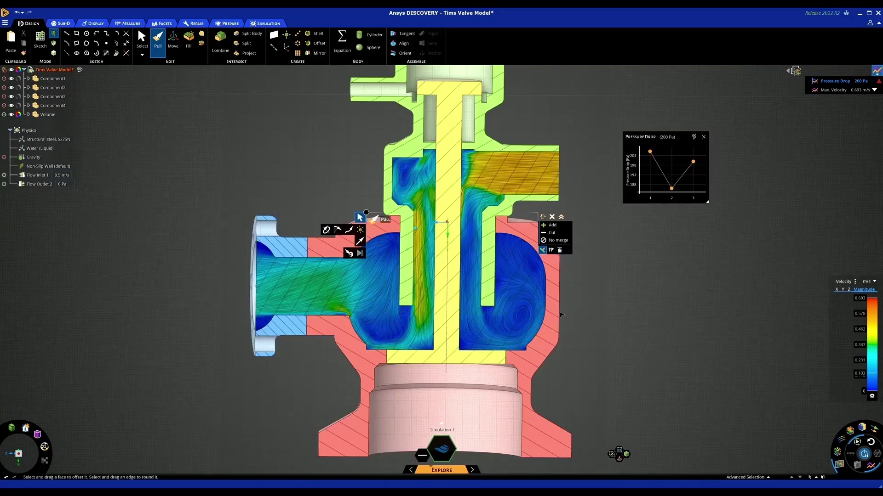
mouse_move(694, 164)
Shorten the inner tube inside the chamber by pulling its lower end face up about 24.7 mm.
click(490, 307)
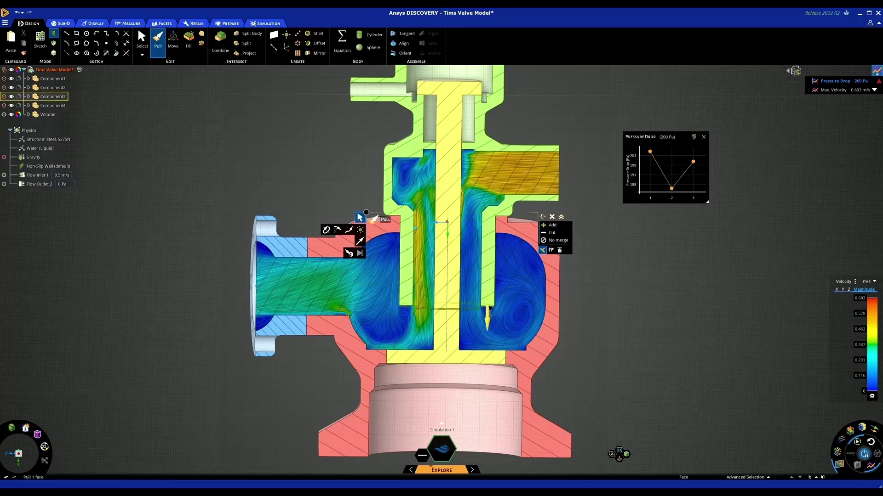
key(Escape)
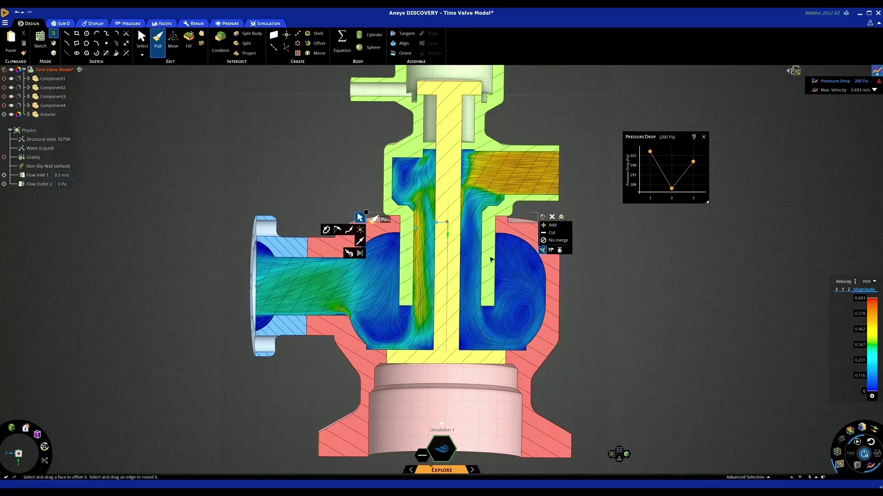
click(489, 307)
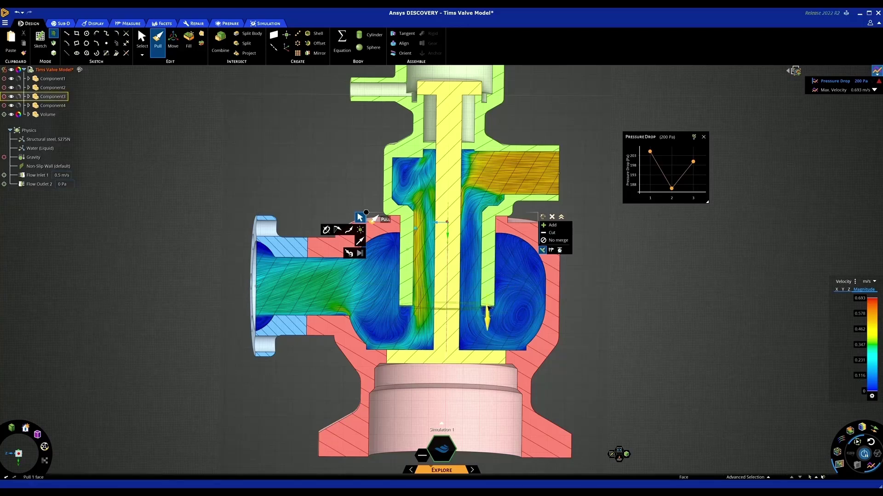
drag(488, 308, 489, 269)
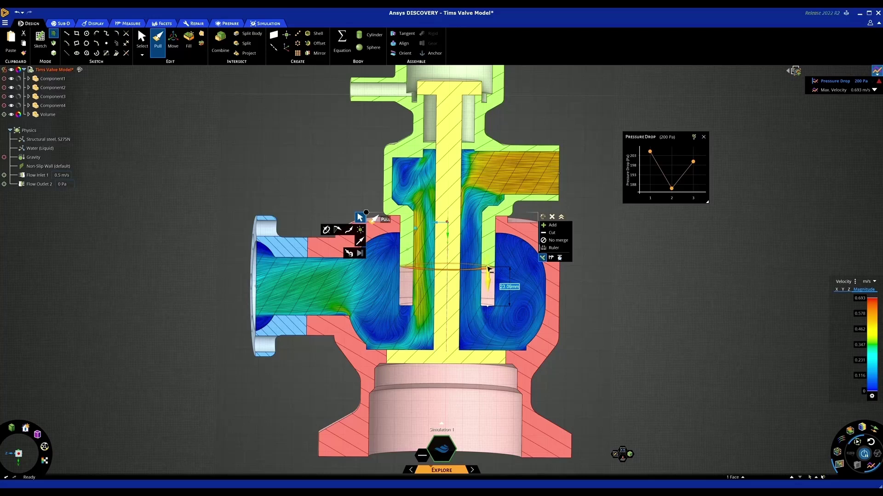
drag(488, 269, 488, 265)
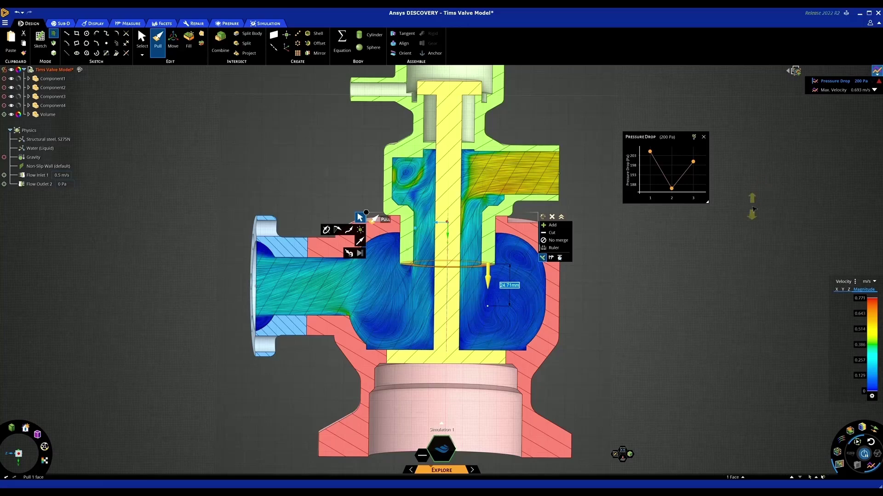
click(754, 209)
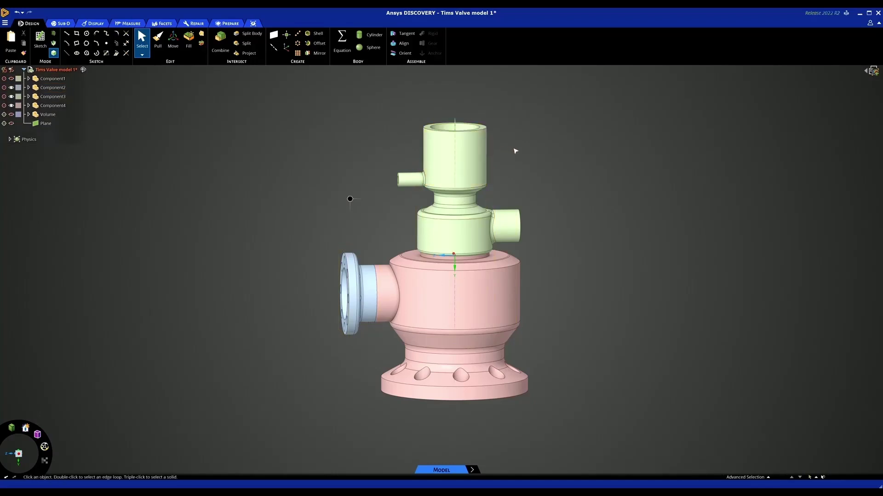
Merge the three visible valve bodies into a single body with Combine.
shift+middle_drag(518, 154, 489, 143)
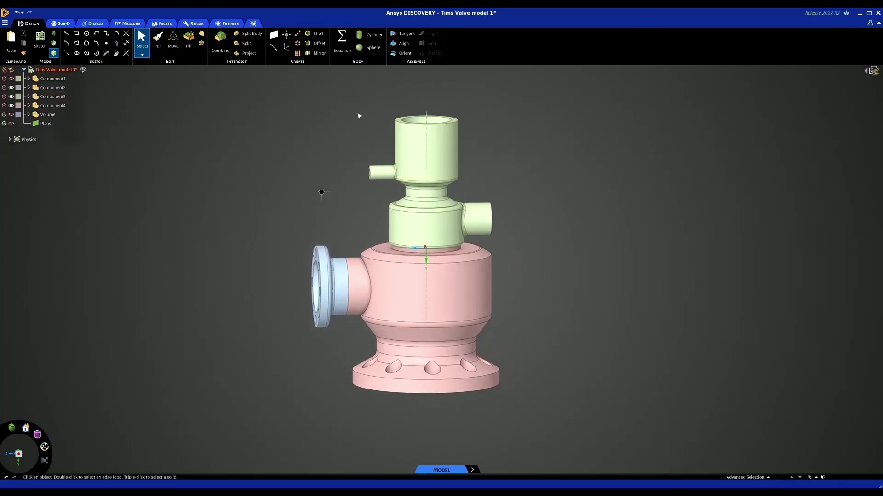
drag(222, 91, 580, 442)
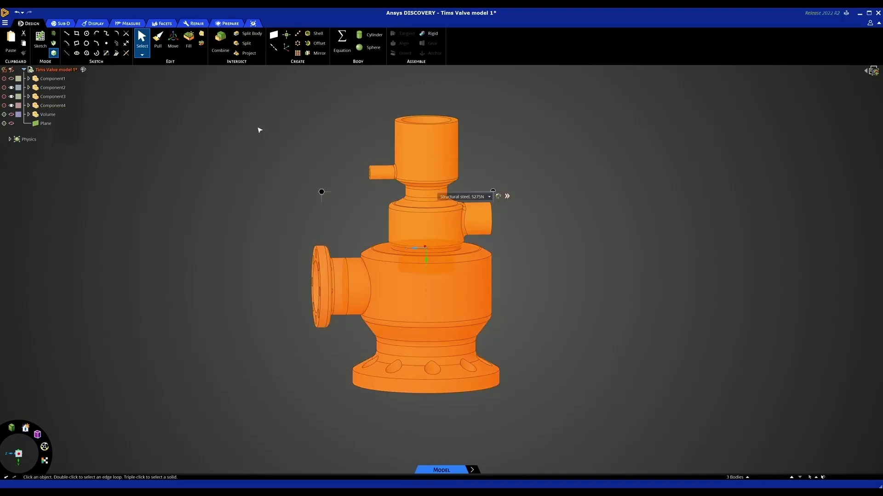
click(219, 45)
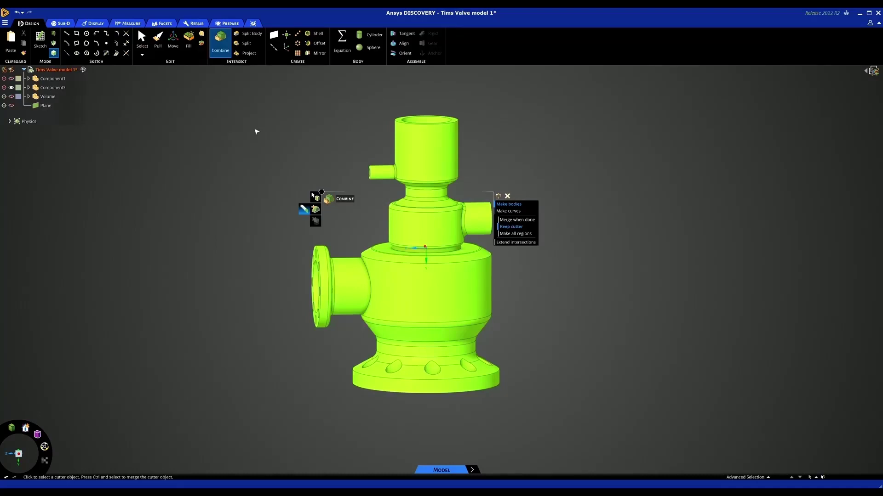
key(Escape)
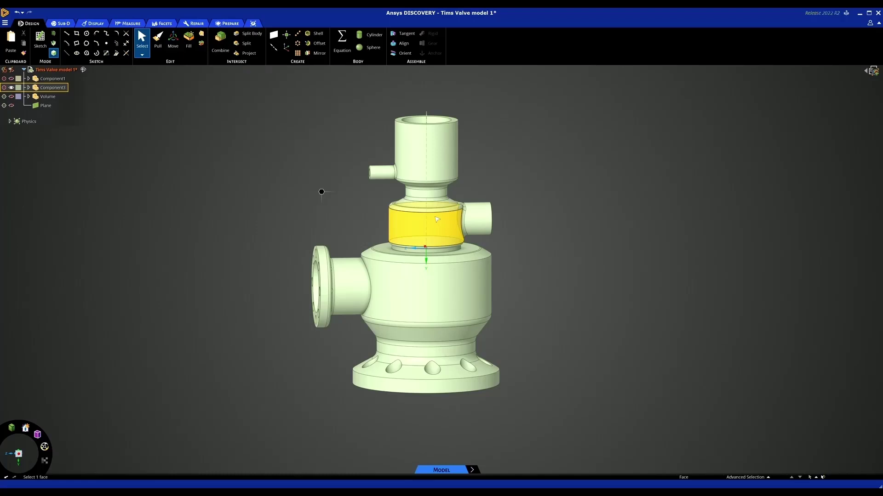
Remove the round around the lower edge of the middle cylinder with Fill.
click(404, 248)
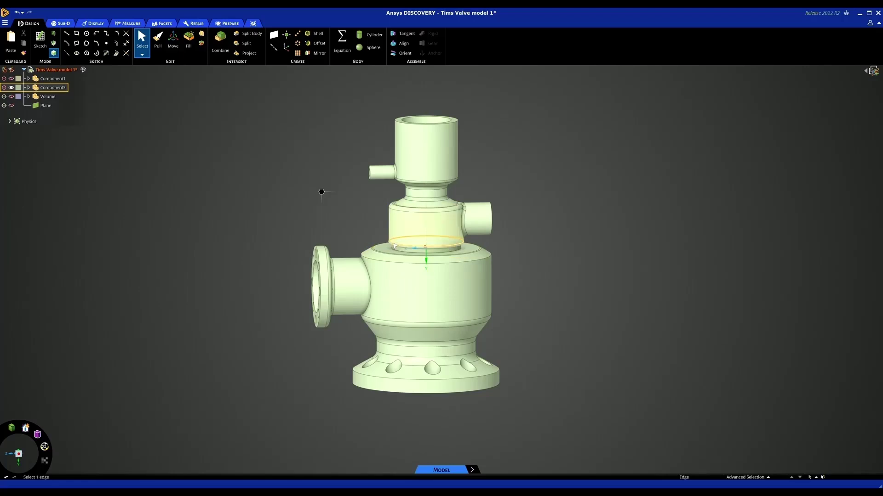
scroll(394, 247, up, 5)
scroll(394, 247, up, 4)
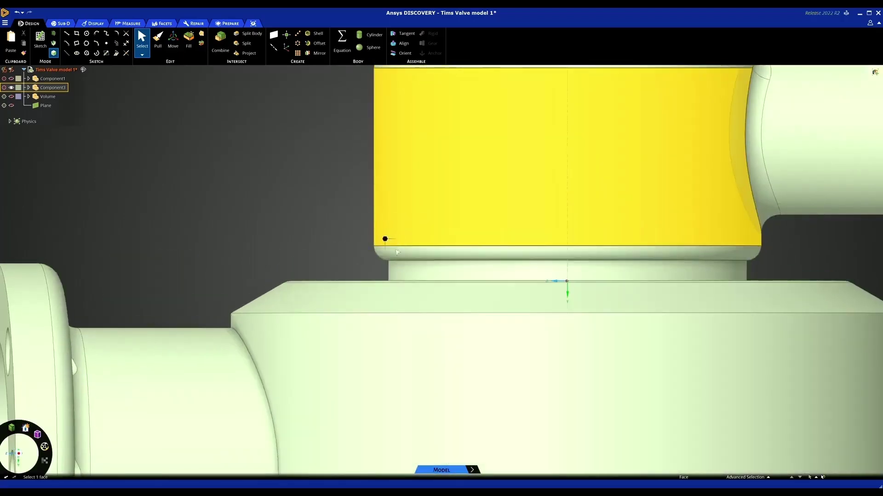
click(399, 253)
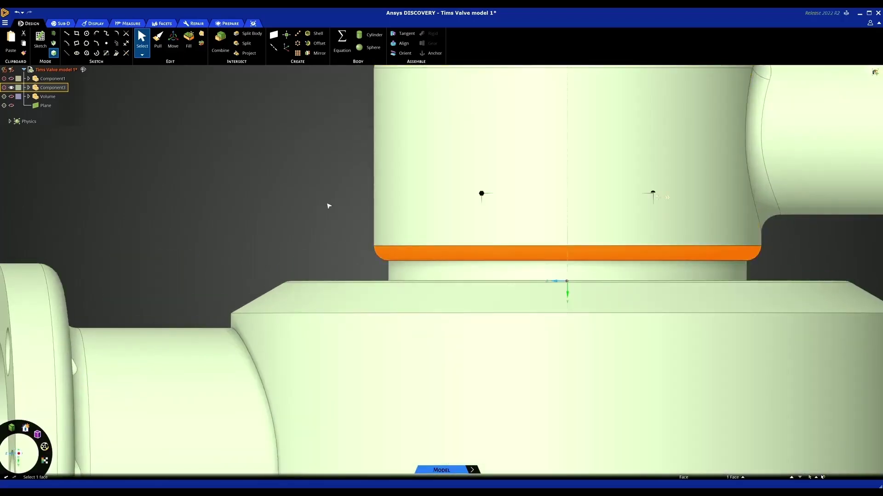
click(189, 46)
Pull the ring face on the underside of the middle cylinder down to the top of the lower body.
middle_drag(401, 258, 285, 202)
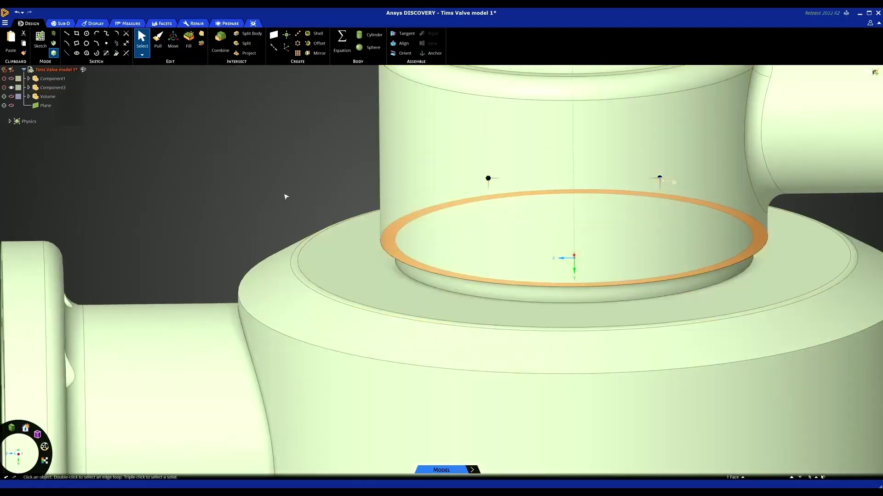
key(p)
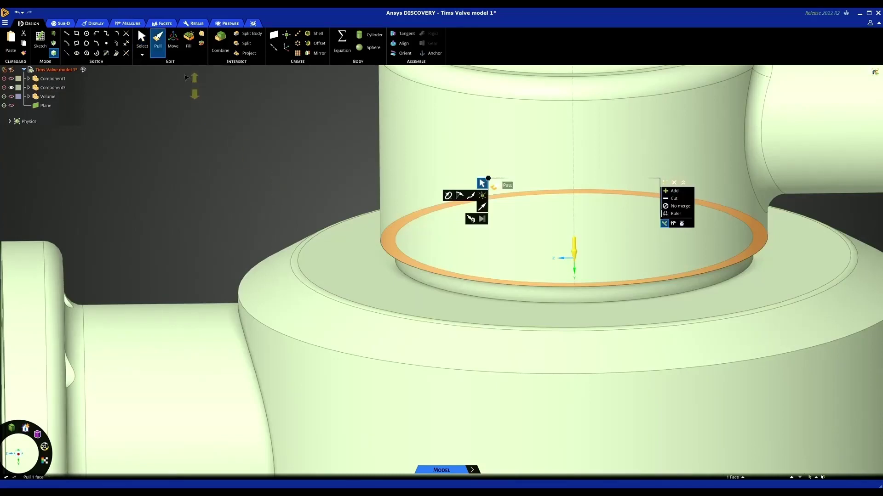
click(257, 138)
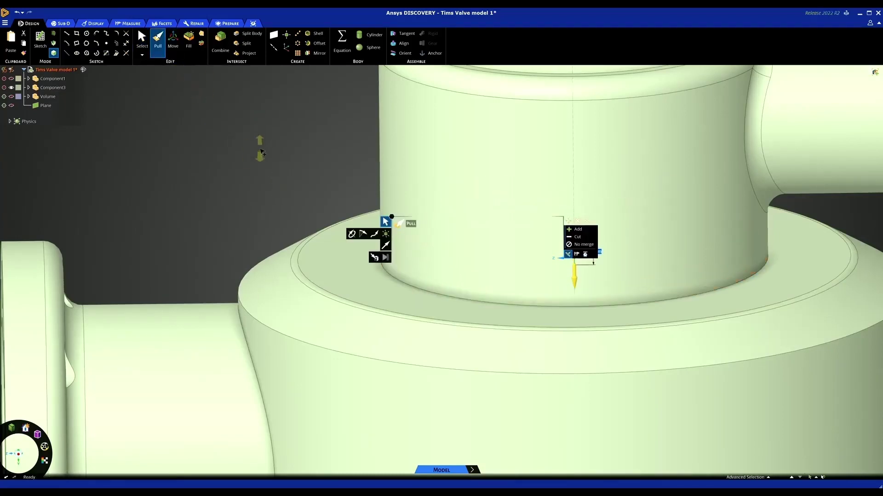
Remove the round on the lower body's top outer edge and the two rounds at the ends of the upper neck with Fill.
click(302, 274)
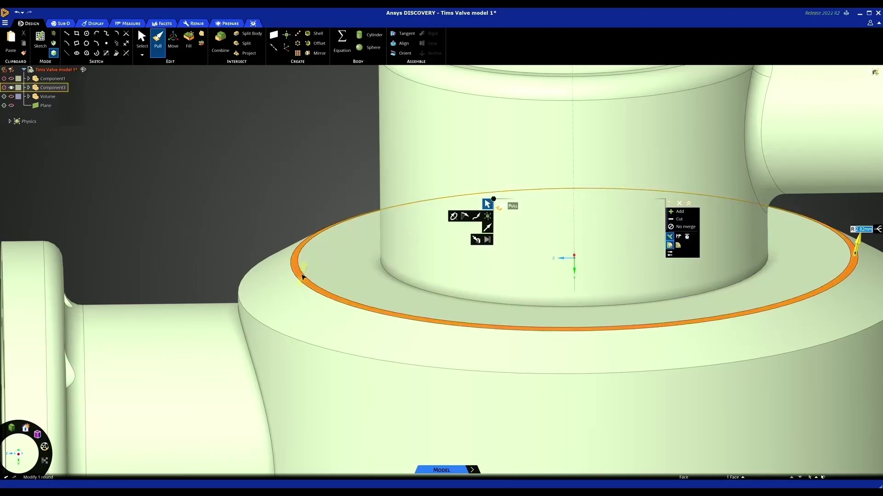
scroll(303, 279, down, 5)
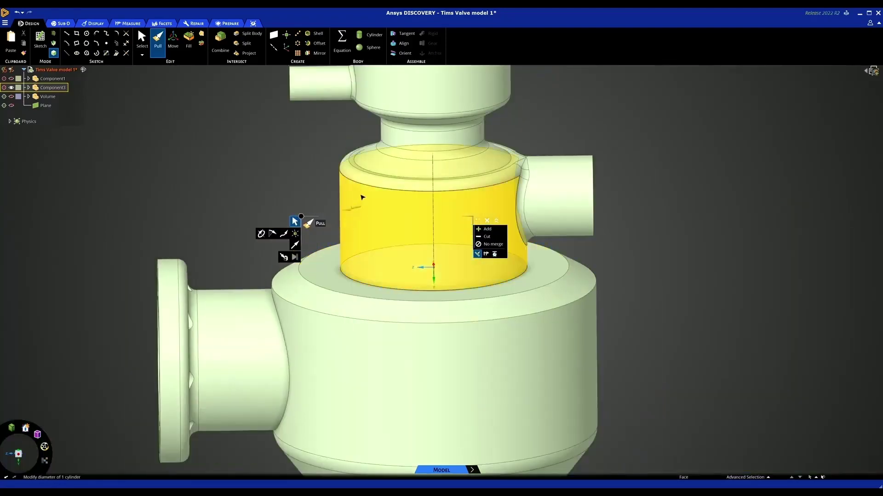
click(358, 180)
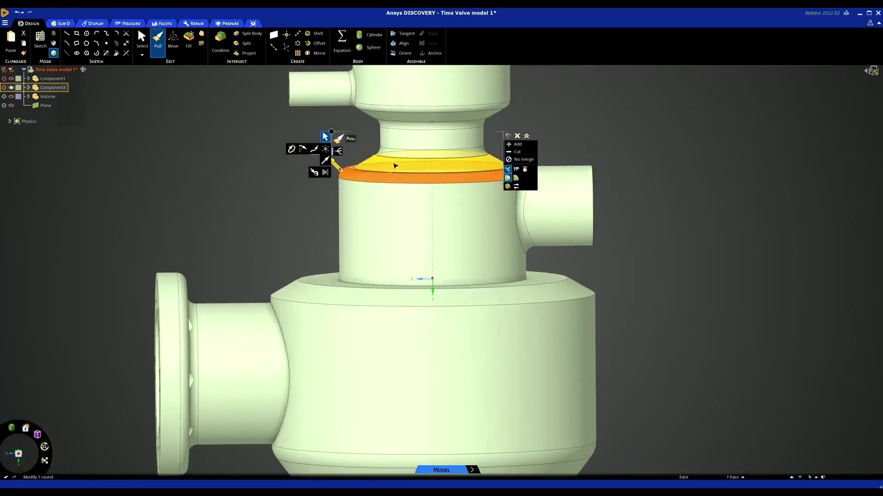
middle_drag(394, 165, 414, 163)
click(414, 163)
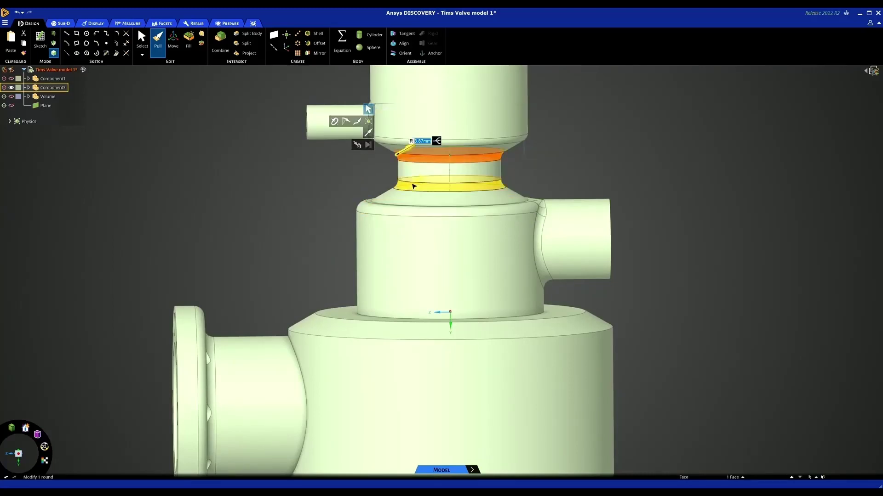
ctrl+click(413, 183)
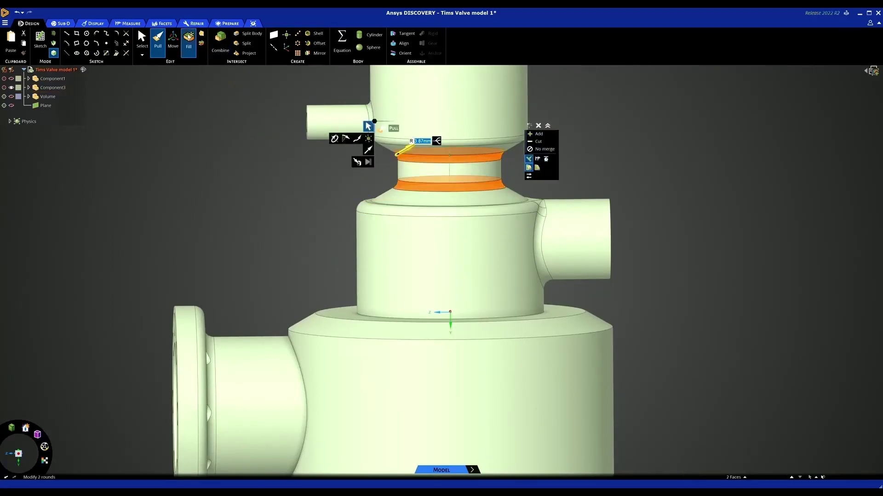
click(337, 210)
scroll(340, 210, down, 2)
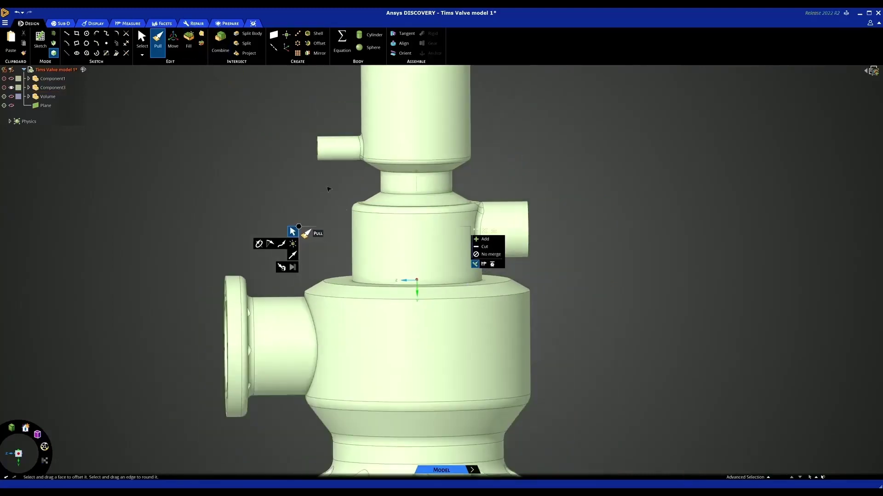
Extrude the outer 55 mm radius edge of the lower body's top face into a cylindrical surface up to the upper cylinder's top face.
click(387, 230)
scroll(388, 236, down, 4)
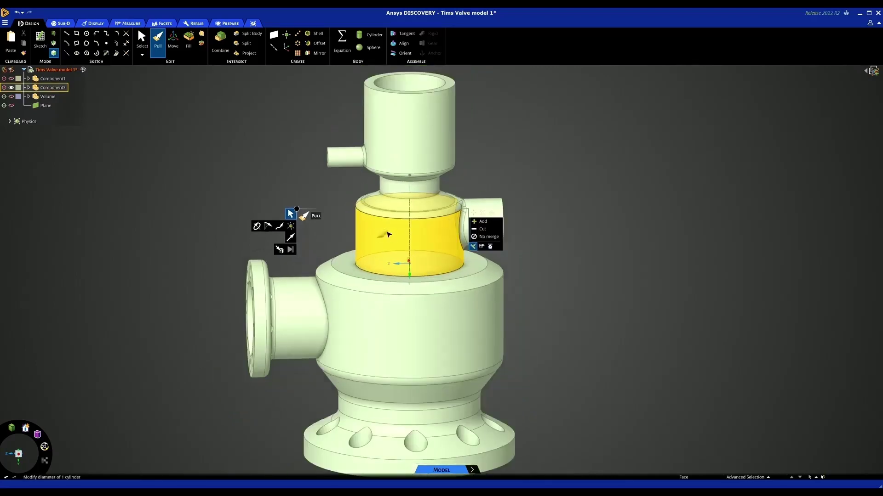
click(383, 283)
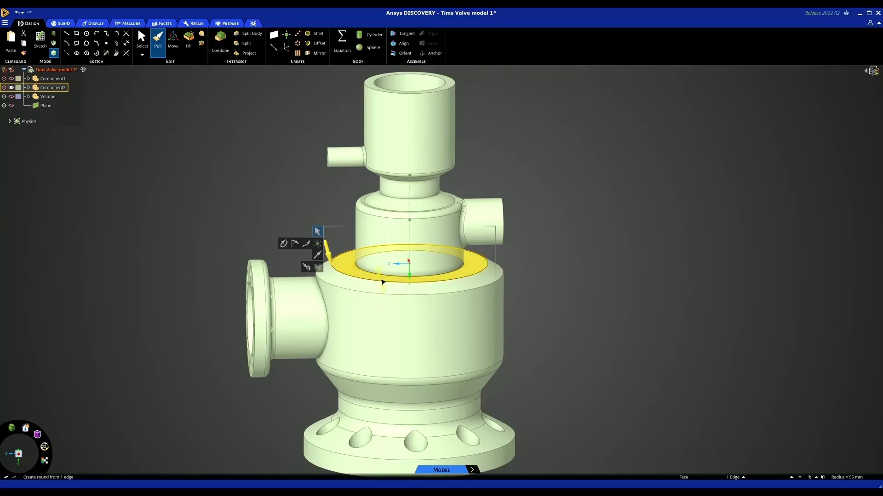
click(317, 232)
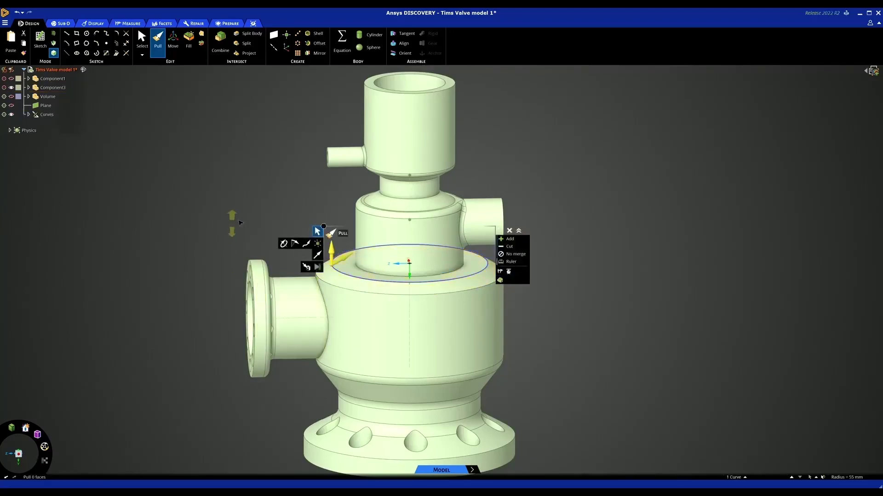
drag(241, 217, 277, 117)
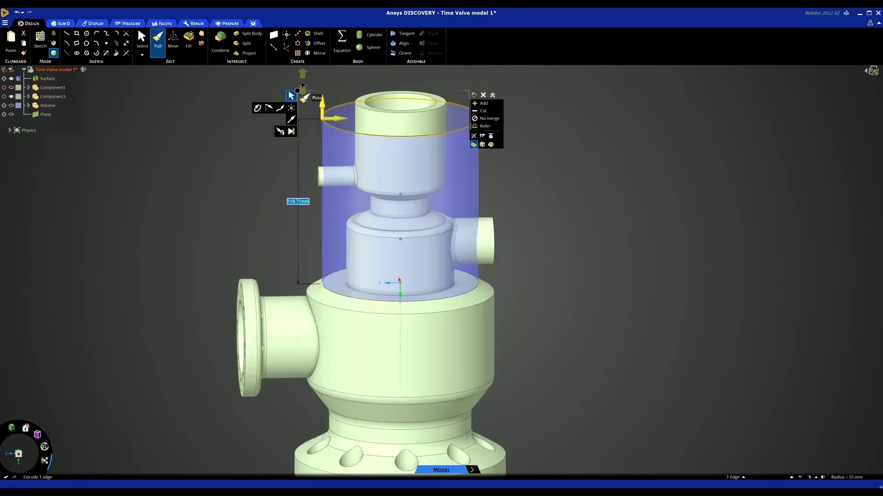
click(280, 131)
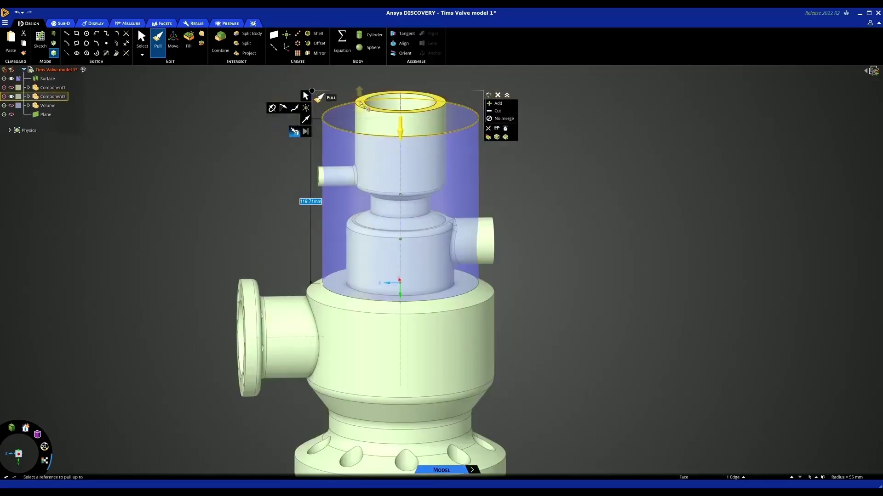
click(364, 105)
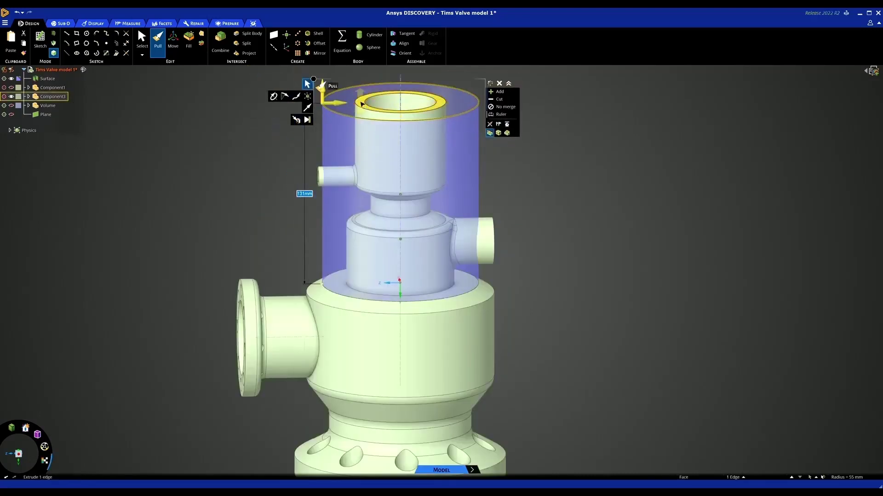
Cap the upper and lower open ends of the cylindrical surface with Fill to make a solid cylinder.
click(340, 126)
click(338, 103)
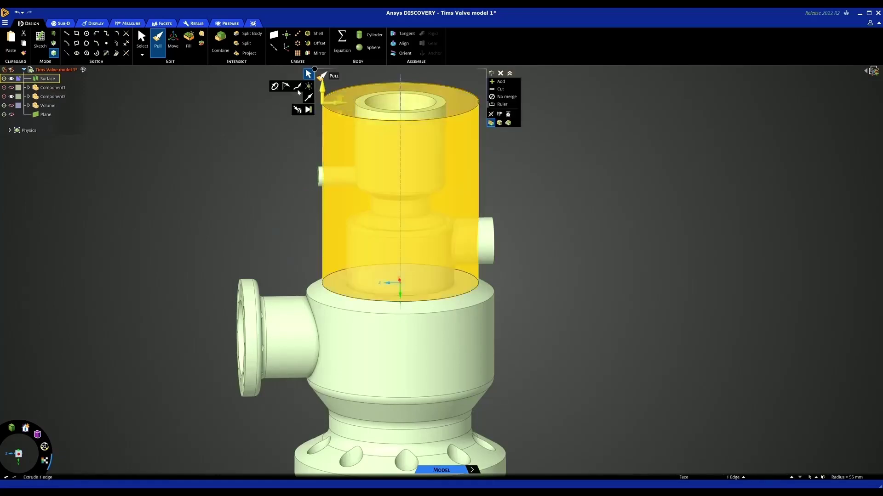
click(188, 38)
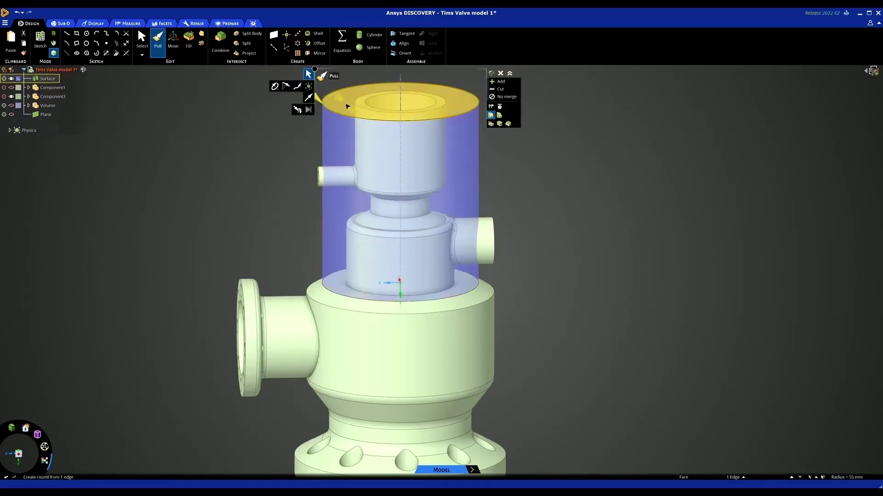
click(347, 106)
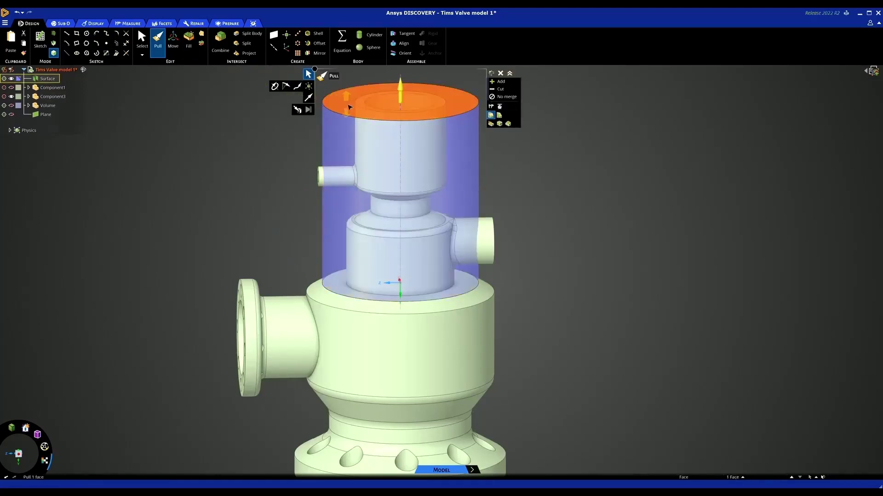
click(337, 297)
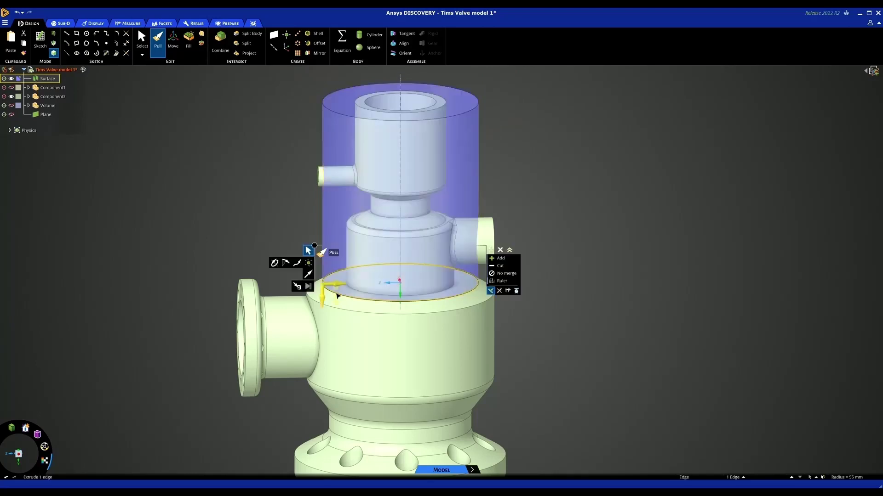
click(189, 46)
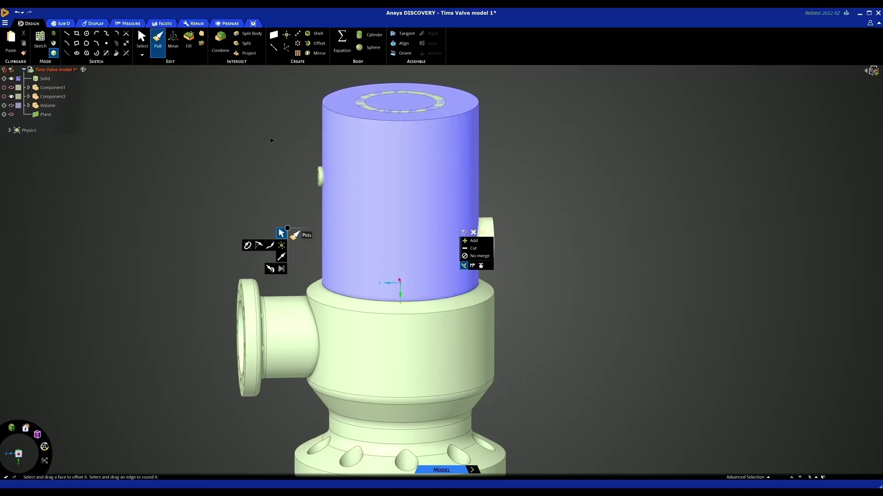
Cut the solid cylinder with the valve body using Combine, keeping the cutter, and remove the leftover region inside the bore.
key(s)
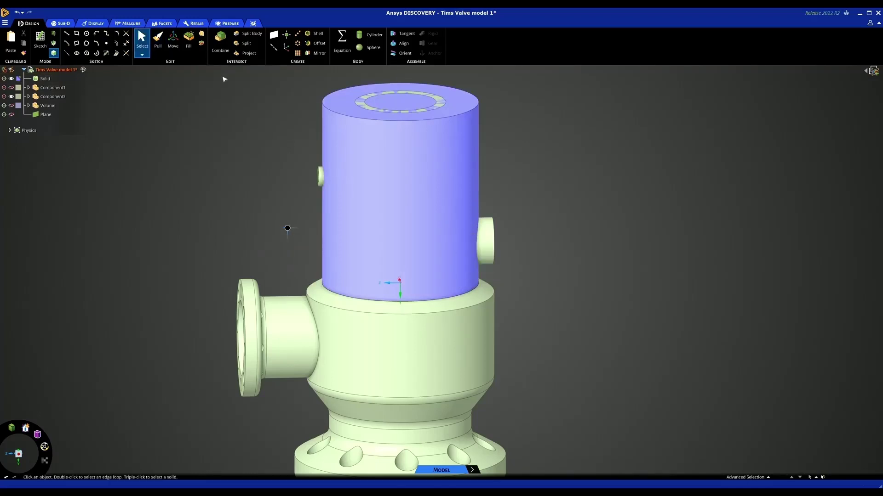
click(220, 41)
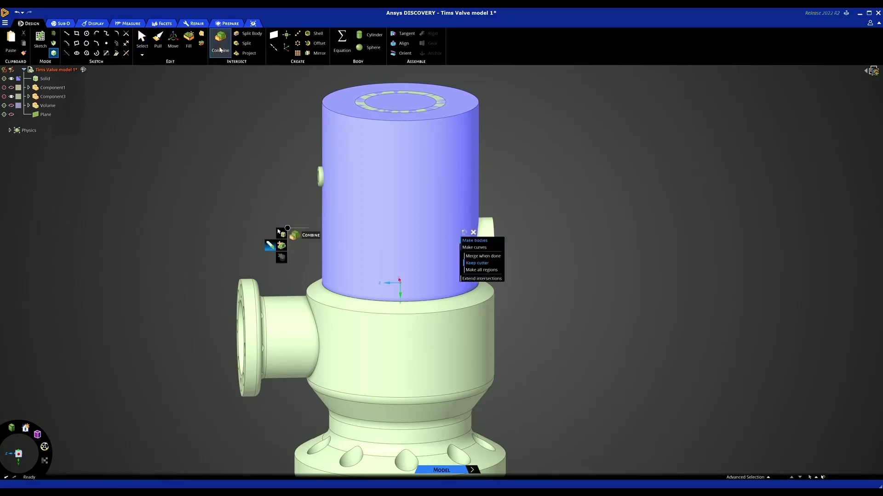
click(338, 123)
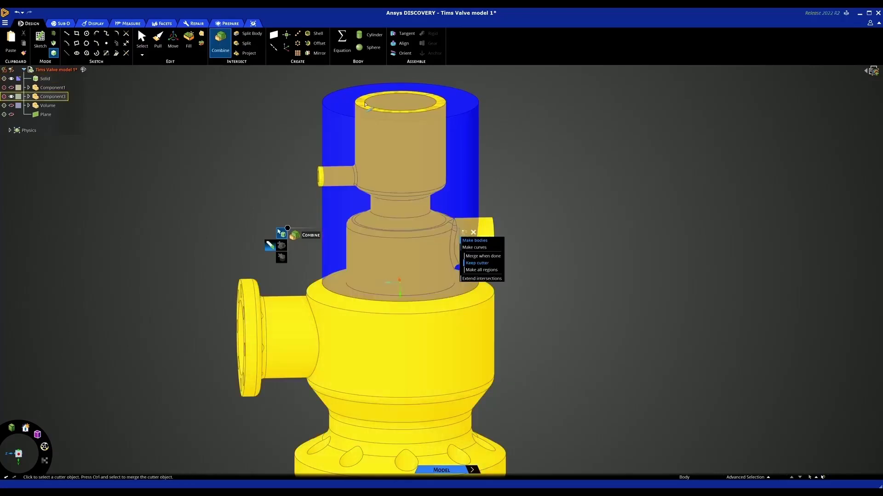
click(363, 105)
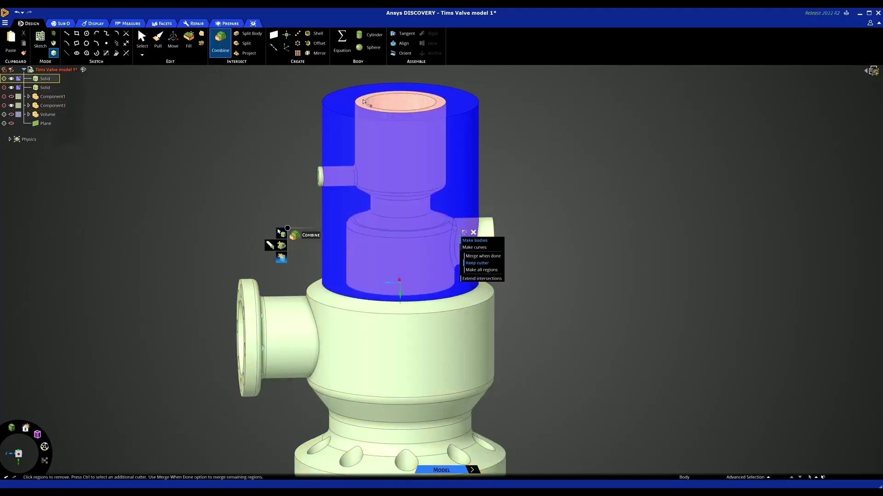
click(363, 101)
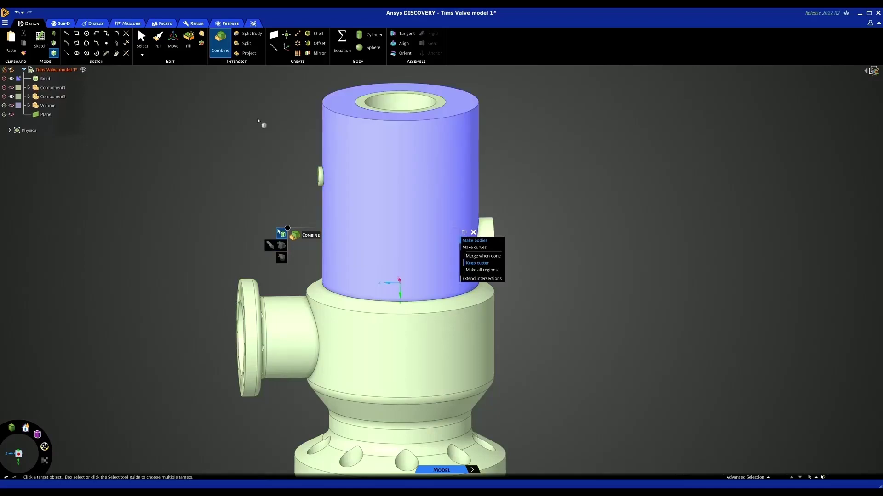
key(Escape)
Hide Component3 to inspect the cut cylinder on its own from below, and show the component again.
click(23, 81)
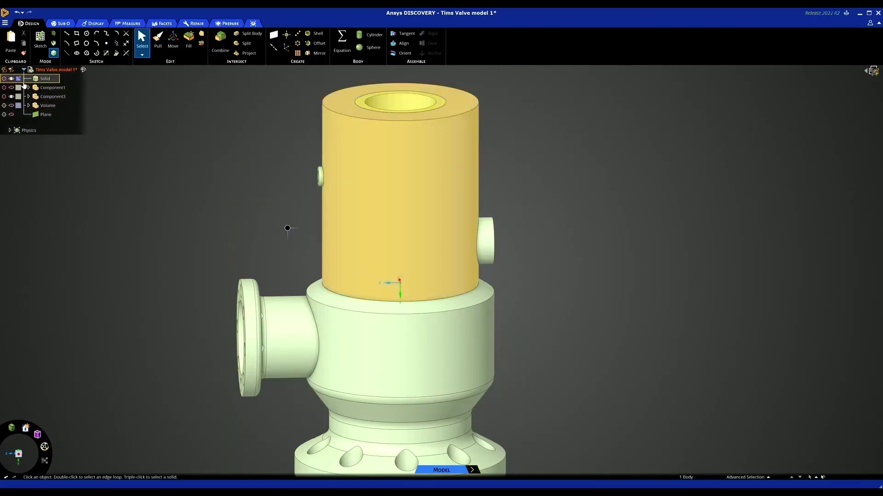
click(29, 96)
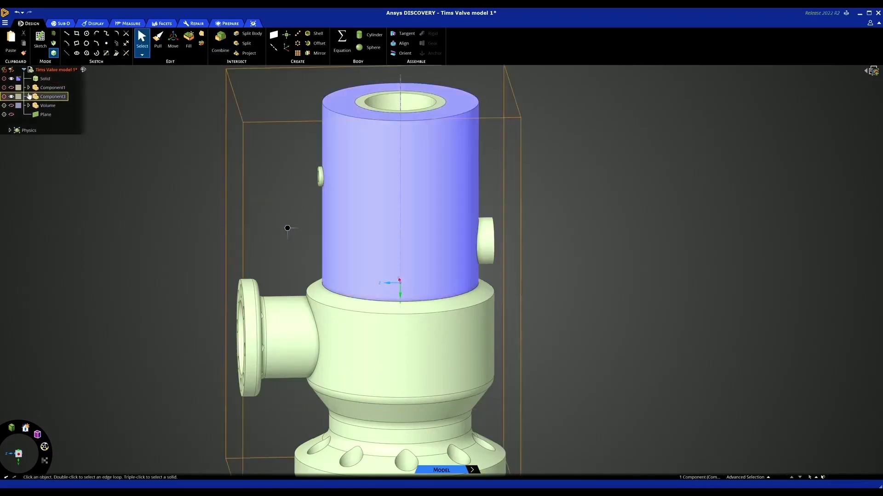
key(ctrl+shift+h)
mouse_move(230, 143)
middle_down()
mouse_move(203, 198)
mouse_move(253, 175)
mouse_move(296, 130)
mouse_move(223, 78)
mouse_move(229, 126)
middle_up()
key(ctrl+a)
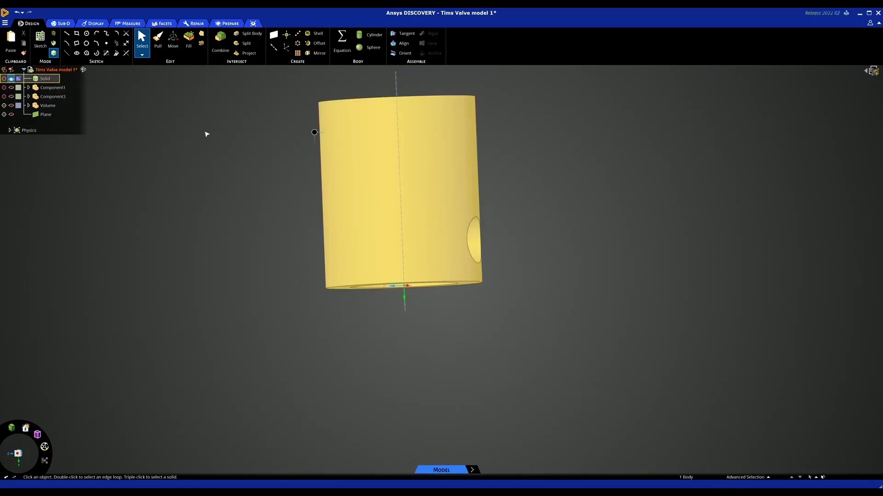
click(13, 105)
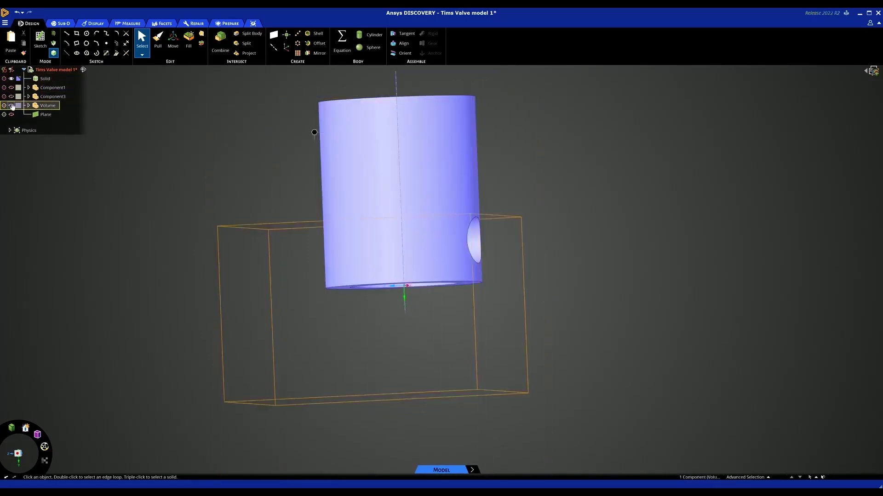
click(11, 96)
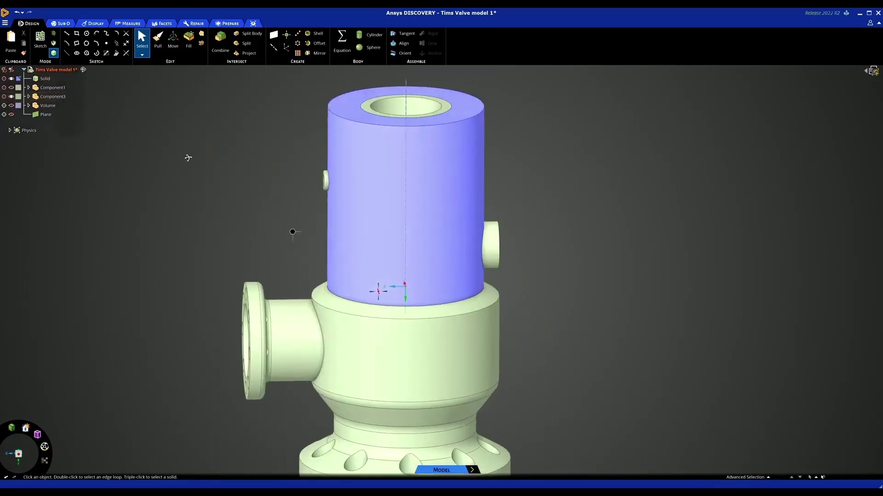
Merge the cut outer cylinder into the valve body with Combine.
scroll(188, 157, down, 2)
middle_drag(181, 140, 212, 166)
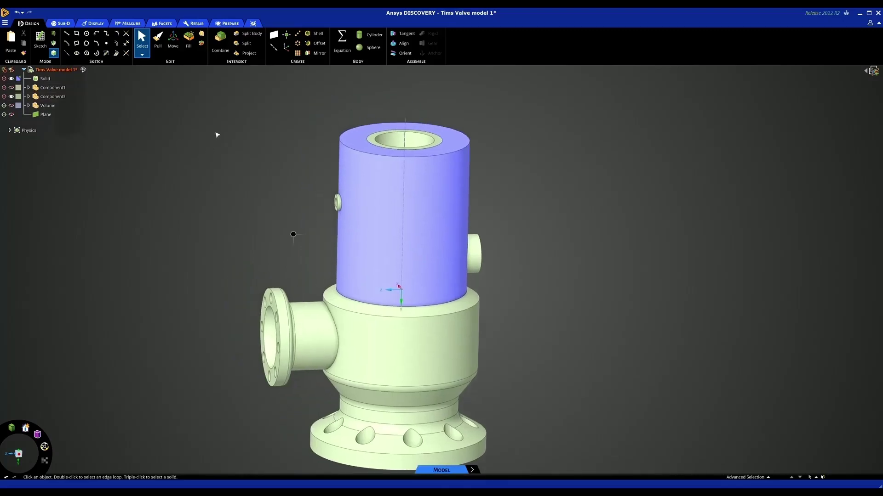
click(220, 41)
click(343, 322)
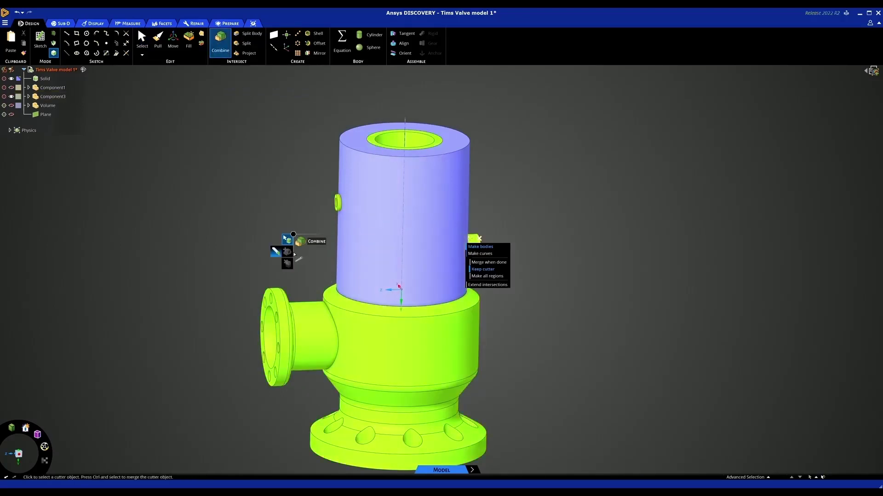
click(382, 240)
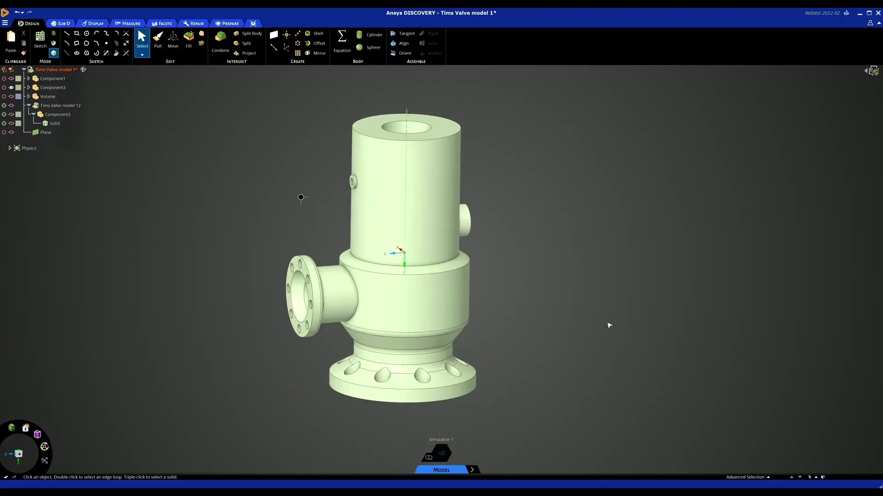
Show the Tims Valve model 12 component in place of Component3 and switch to the Explore stage.
click(51, 87)
click(17, 90)
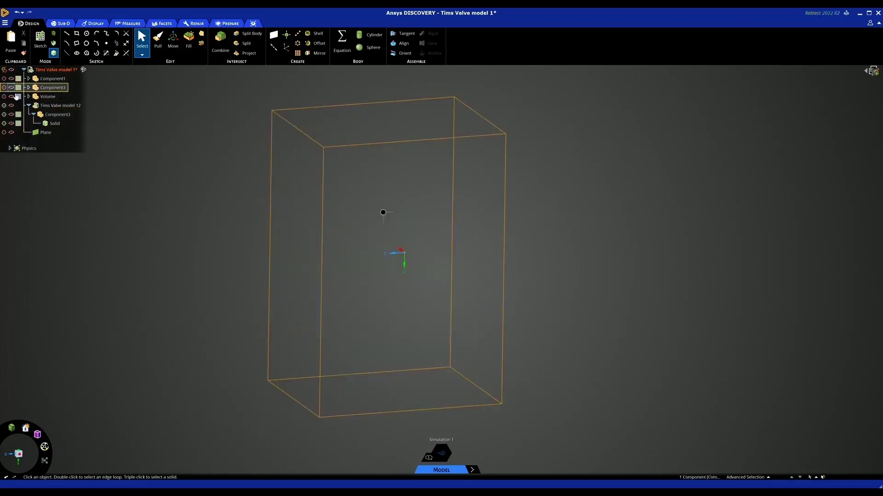
click(19, 105)
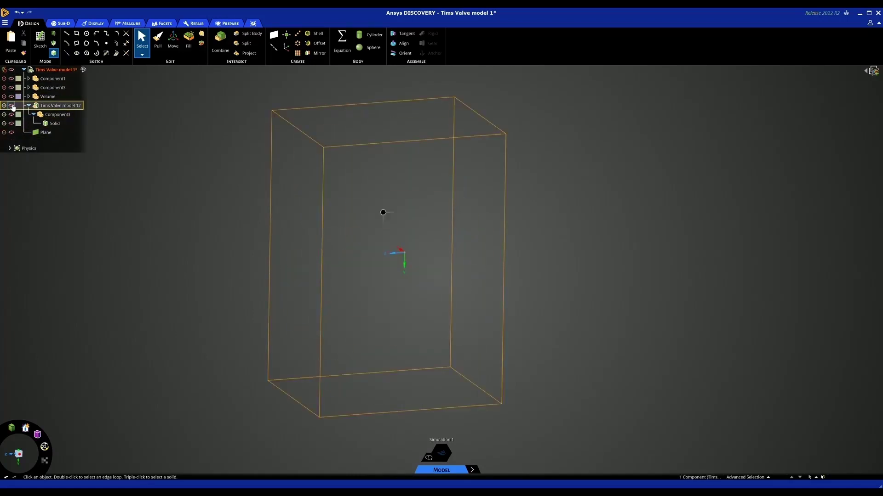
click(11, 106)
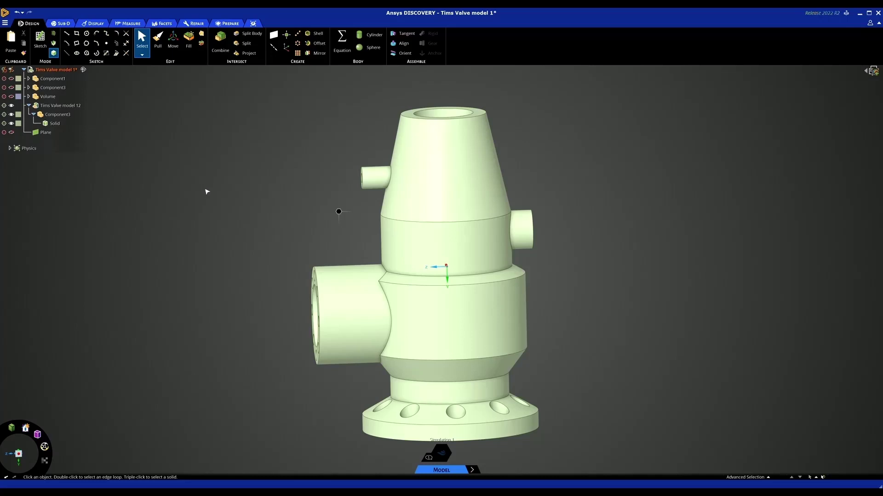
scroll(211, 211, down, 2)
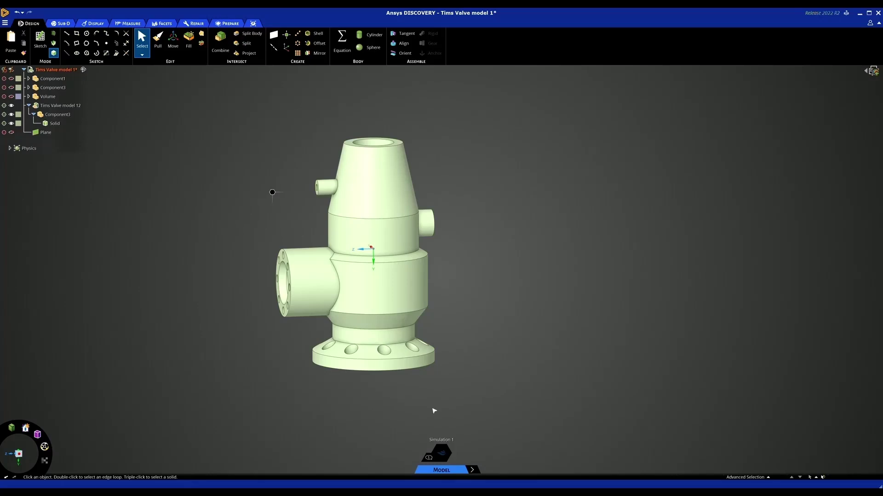
click(478, 471)
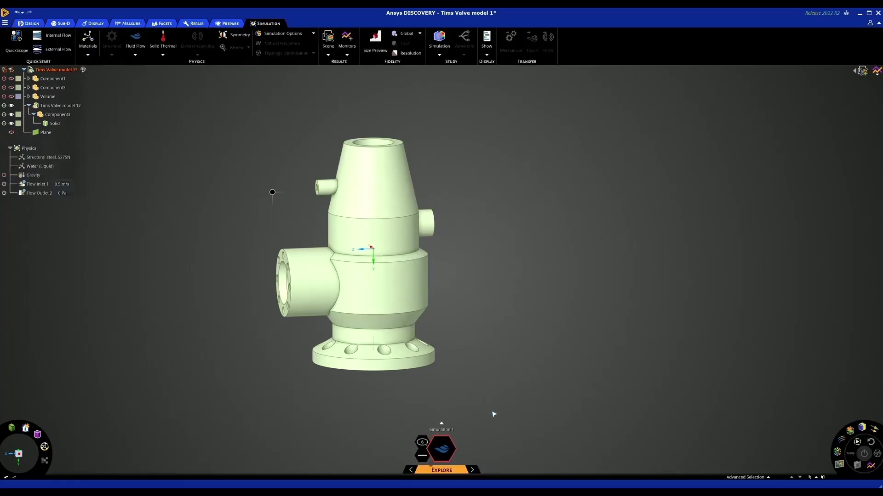
Create a new simulation for the modified valve body.
click(443, 424)
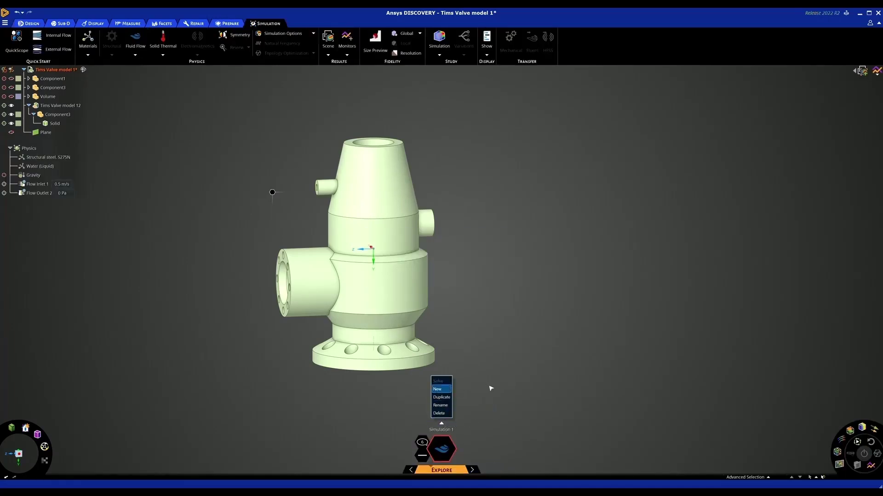
key(Return)
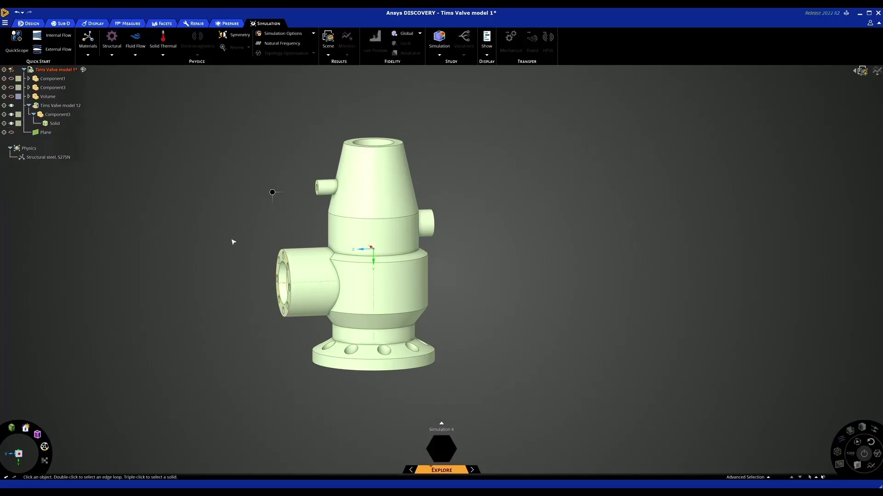
scroll(233, 242, up, 2)
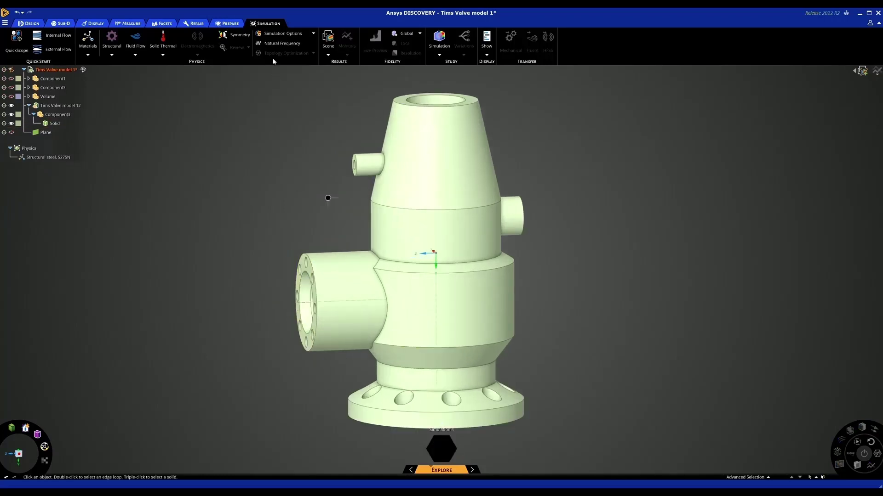
middle_drag(254, 275, 266, 274)
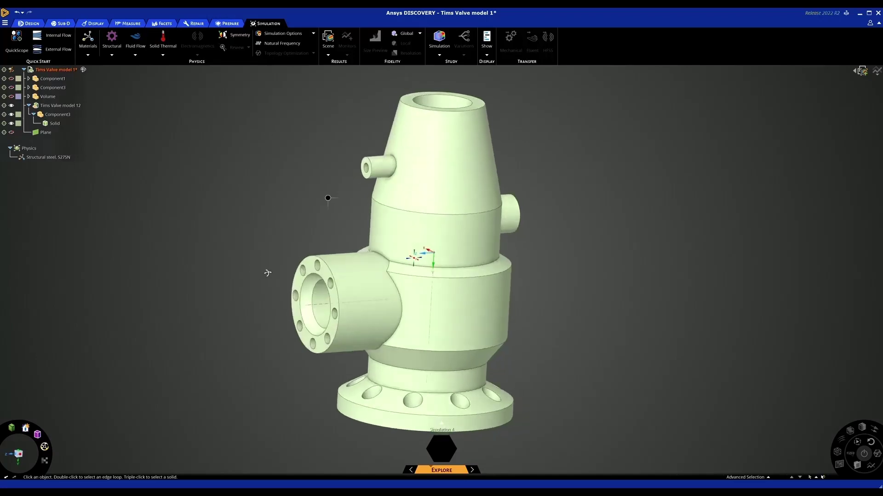
Select the bolt hole faces of the side flange with Power Select, using all coincident faces and all equal radius cylinders.
click(323, 278)
scroll(324, 278, up, 2)
scroll(323, 272, up, 3)
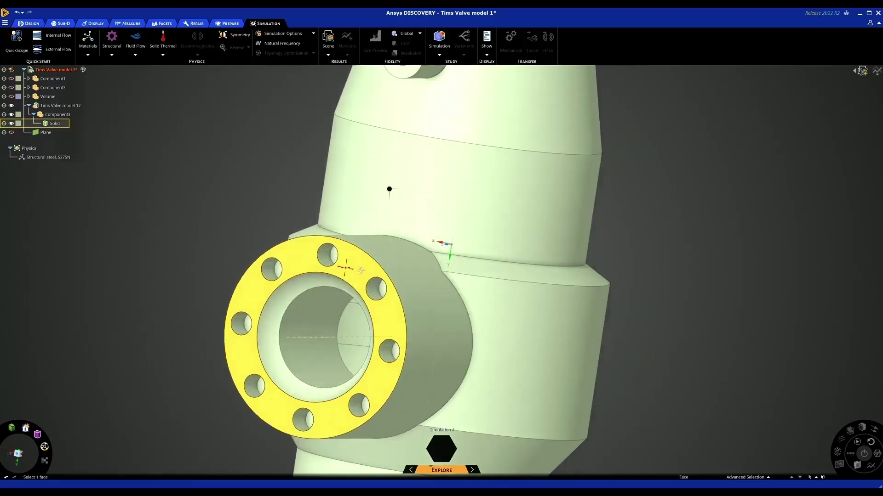
middle_drag(324, 271, 325, 258)
click(324, 258)
click(324, 258)
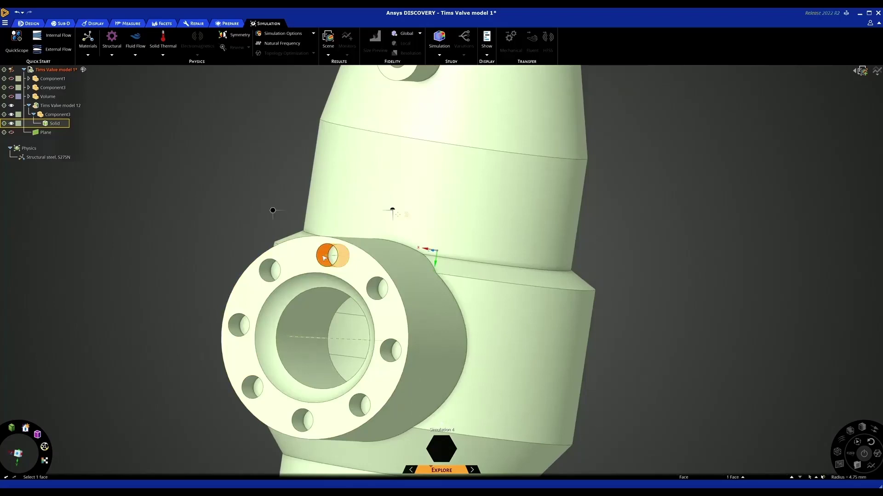
ctrl+click(331, 255)
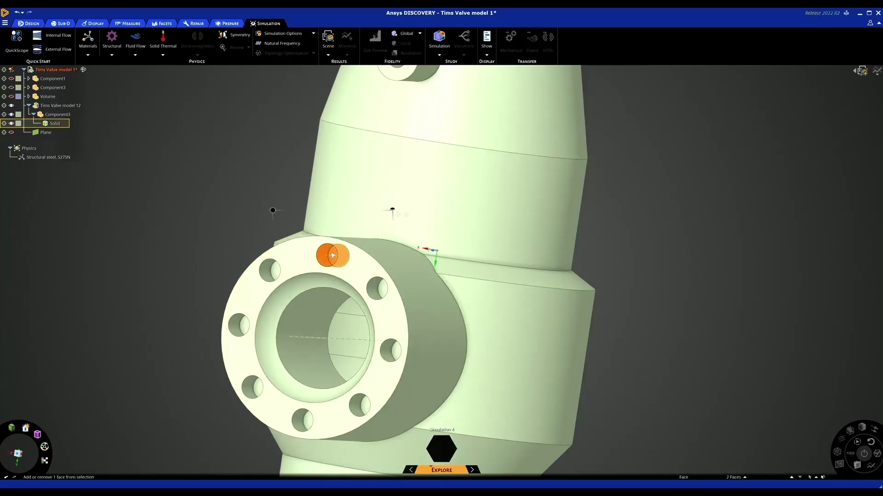
scroll(333, 255, down, 2)
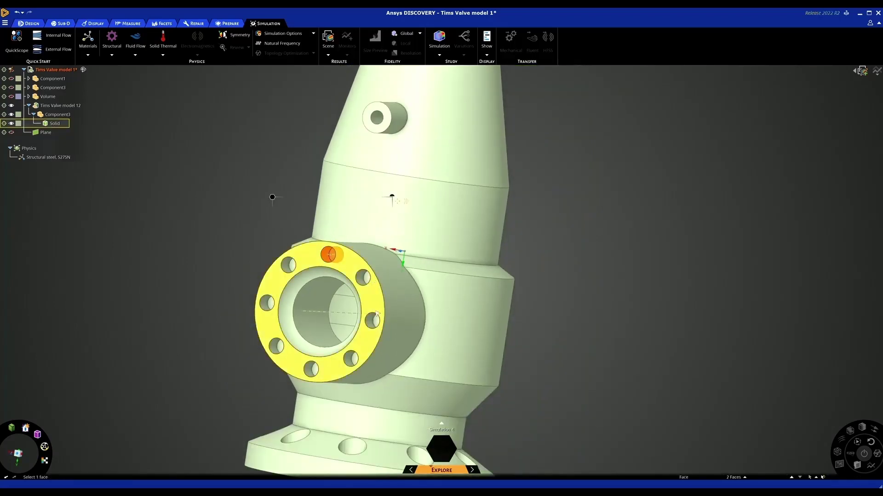
click(744, 478)
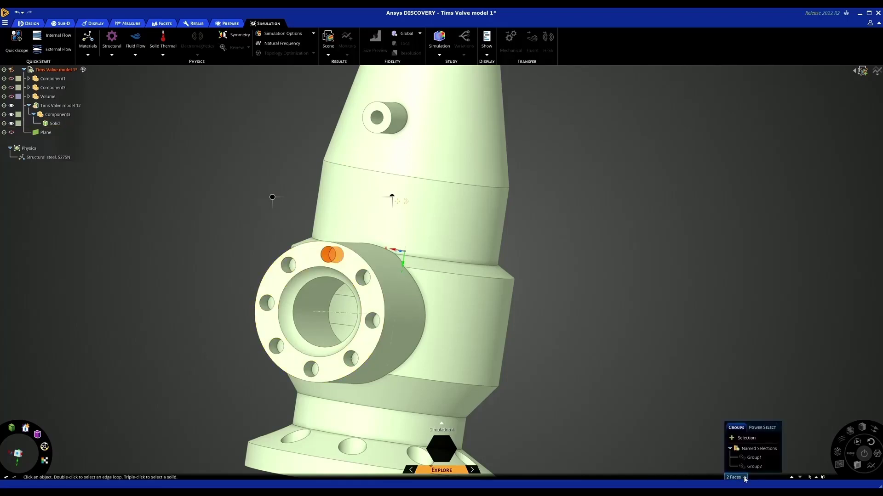
click(761, 428)
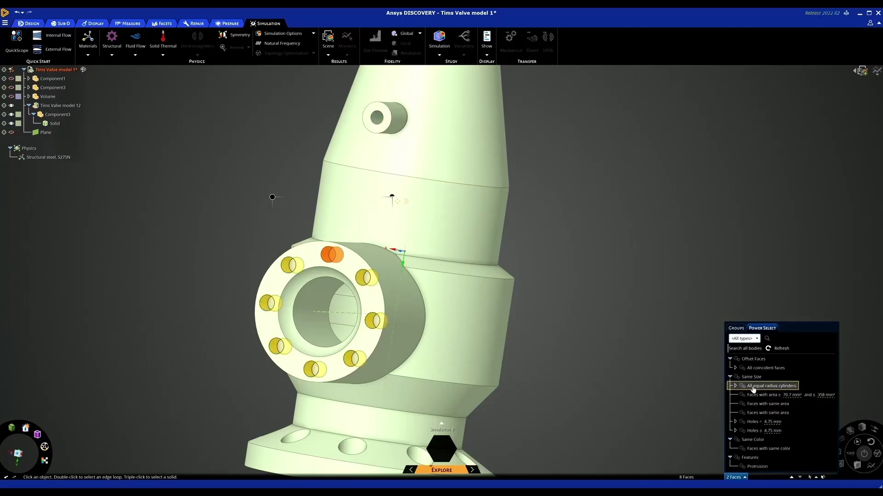
click(754, 369)
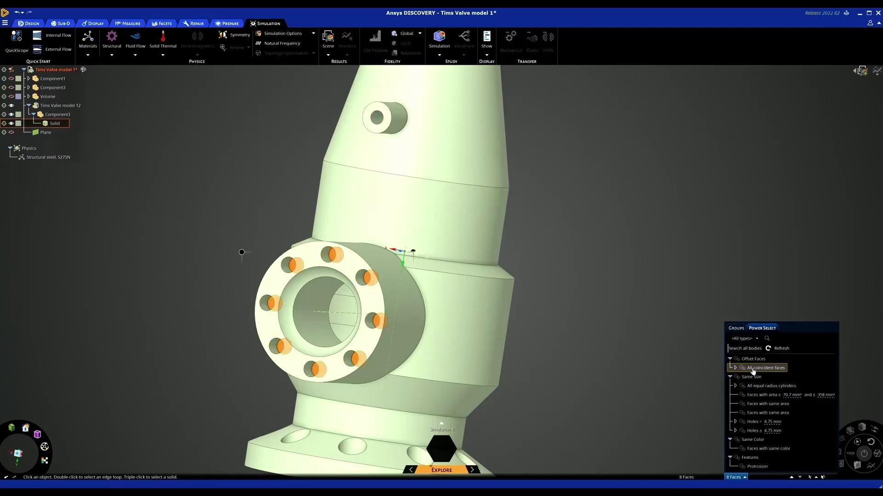
click(757, 388)
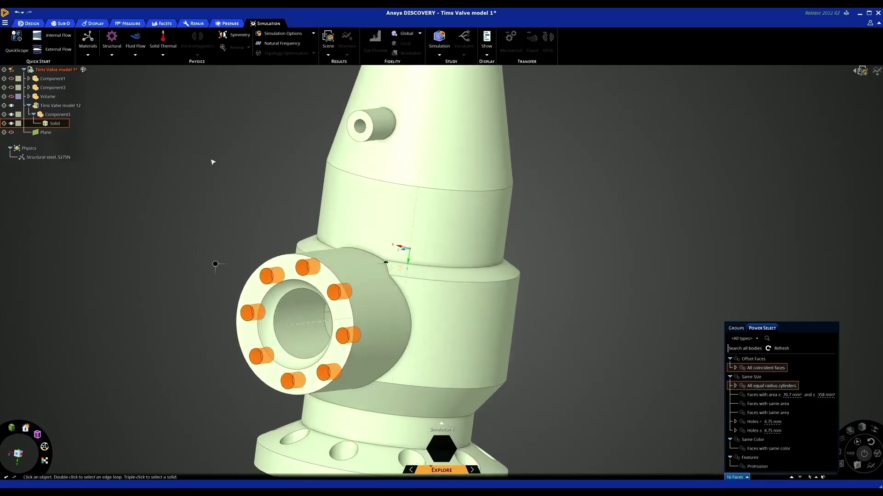
Apply a fixed structural support to the selected bolt hole faces of the side flange.
click(112, 55)
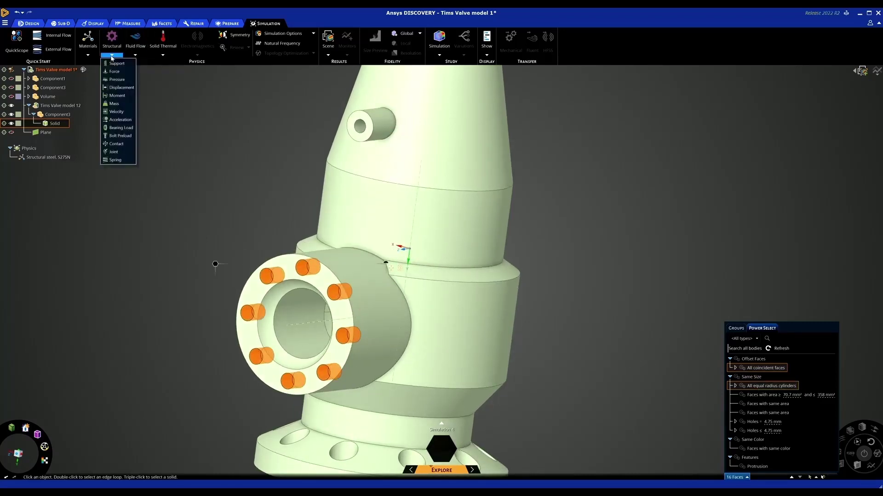
click(116, 63)
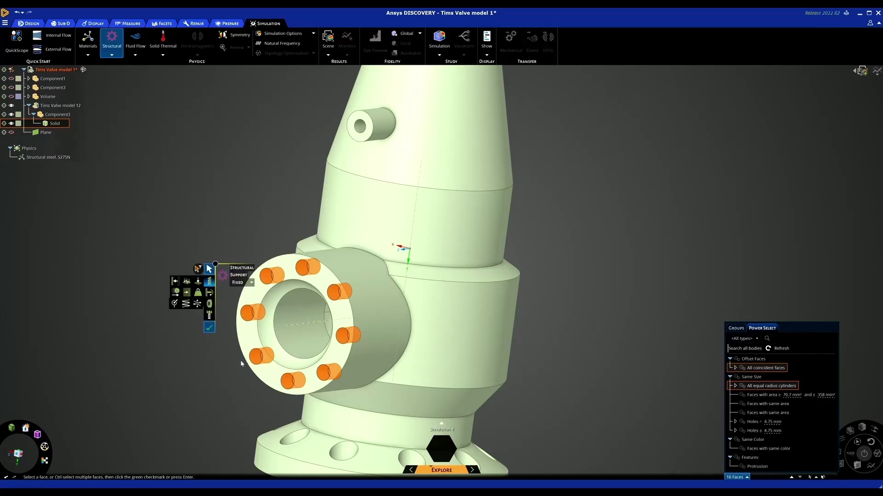
key(Return)
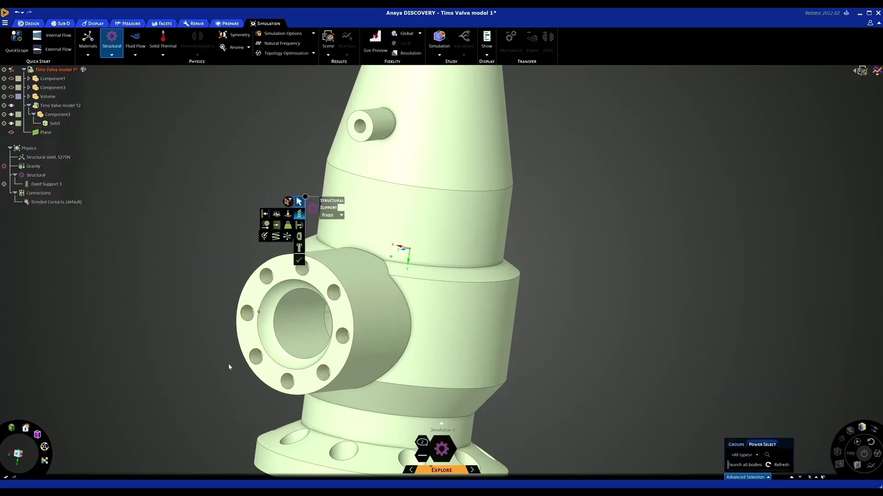
Add a fixed support to the bolt holes of the base flange, selecting them as all equal radius cylinders.
scroll(228, 364, down, 5)
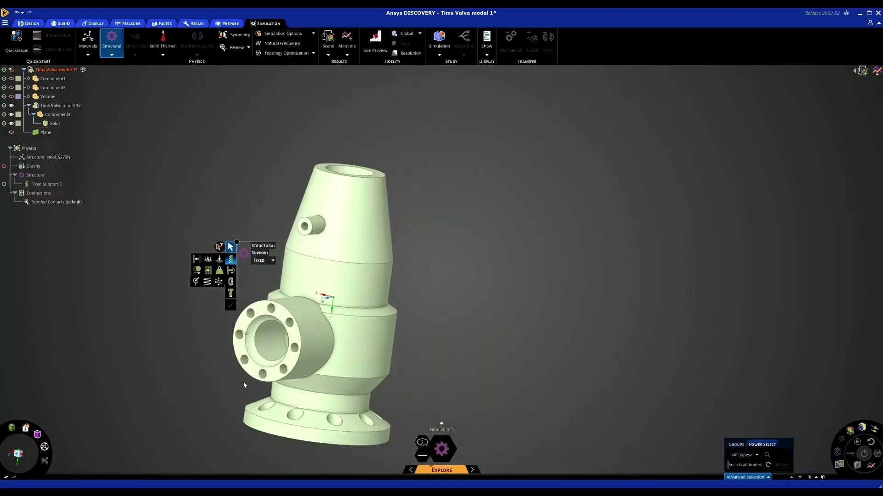
click(293, 421)
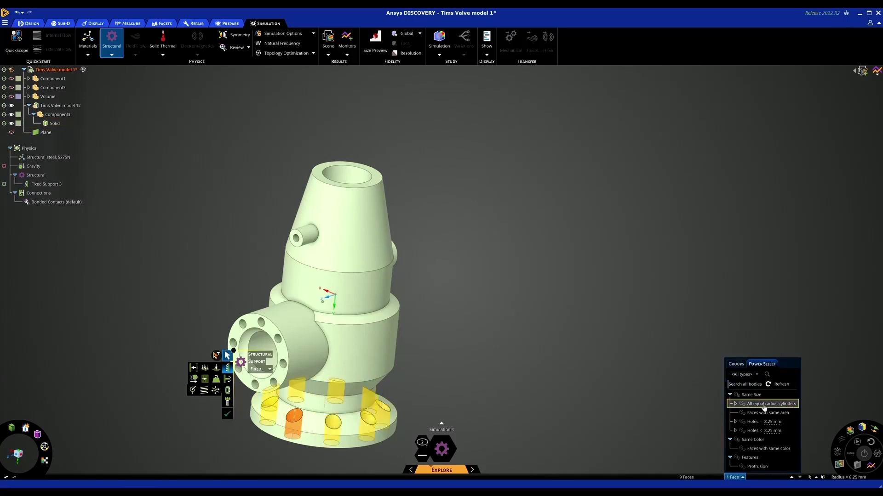
click(764, 405)
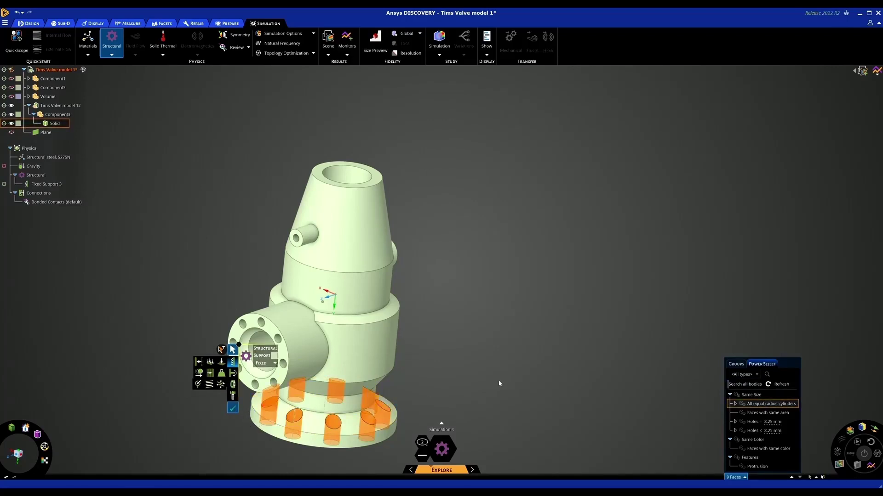
key(Return)
Add one fixed support to the valve's upper annular face and the end faces of both small side ports, and exit the support tool.
scroll(286, 226, up, 5)
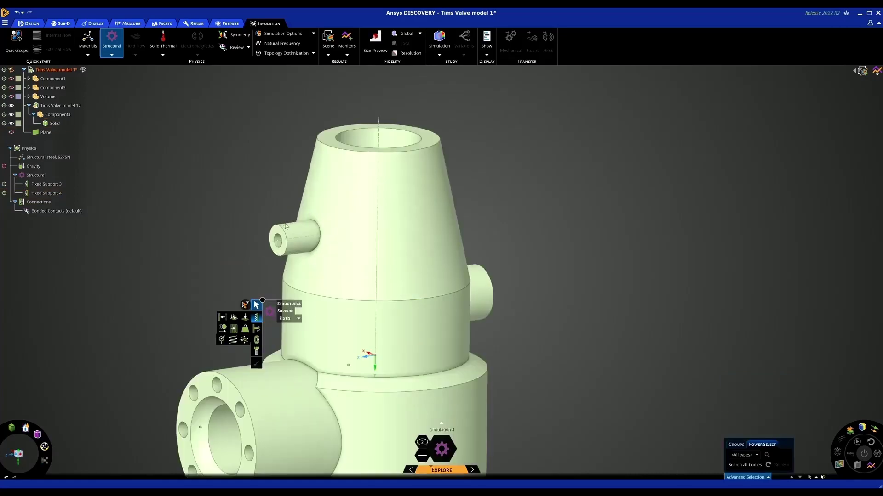
click(279, 234)
ctrl+click(328, 144)
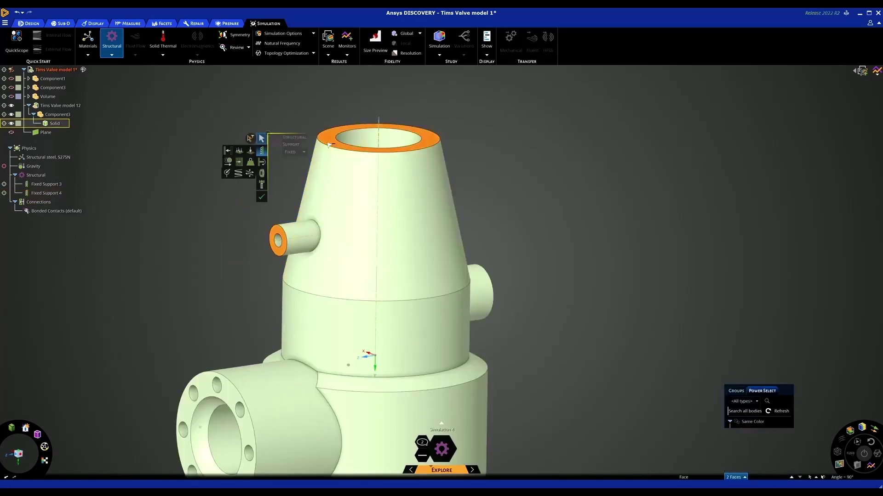
middle_drag(524, 266, 497, 281)
ctrl+click(488, 290)
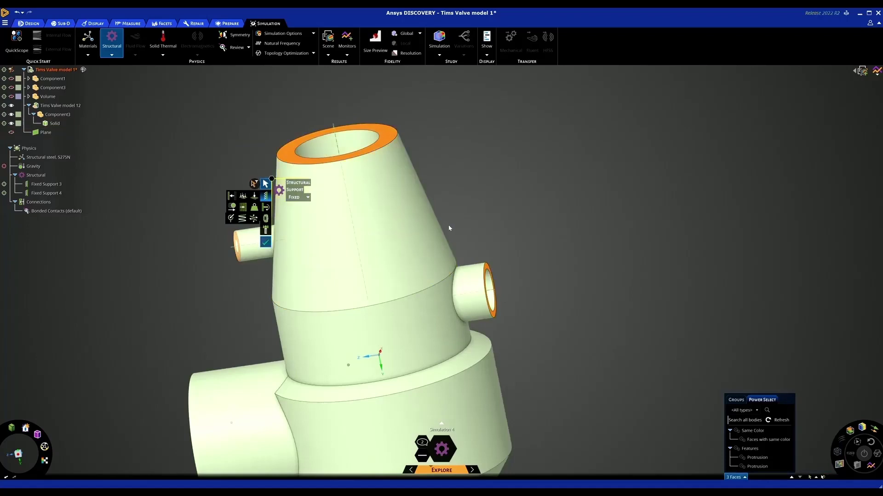
key(Return)
scroll(455, 227, down, 3)
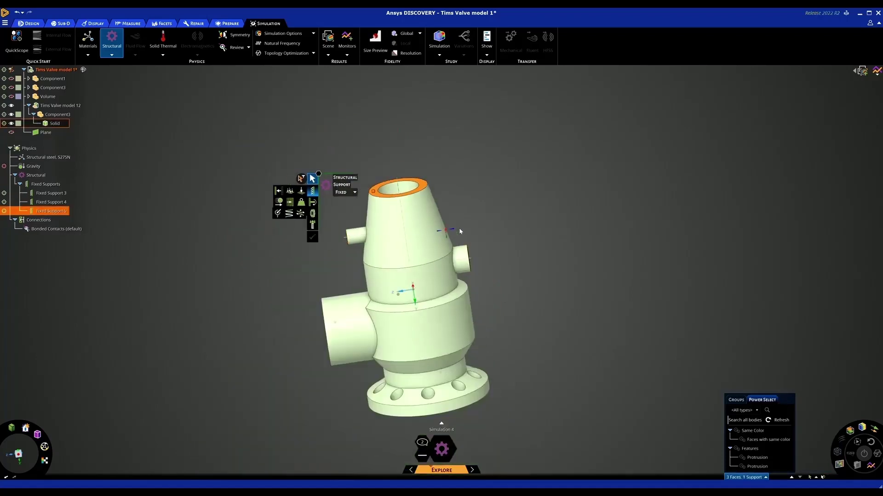
click(485, 220)
key(Escape)
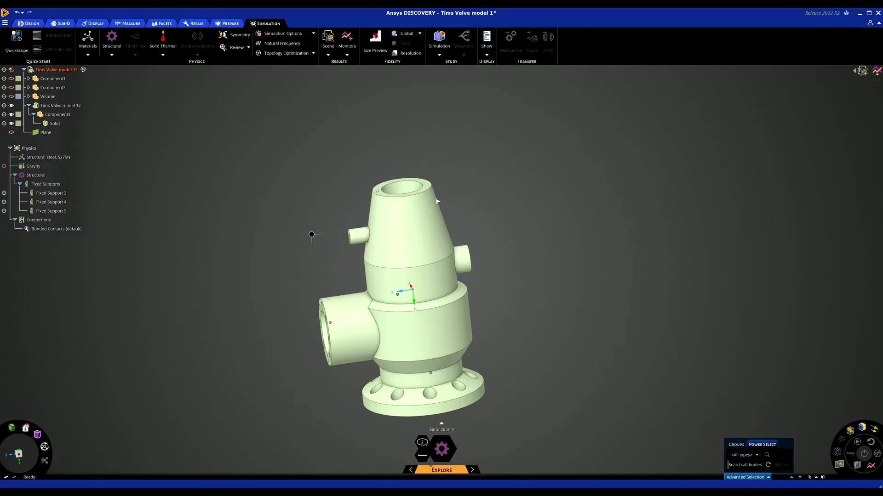
Start a boundary selection and mark the side flange, upper opening, two small ports and base flange end faces as its boundary.
scroll(356, 206, down, 1)
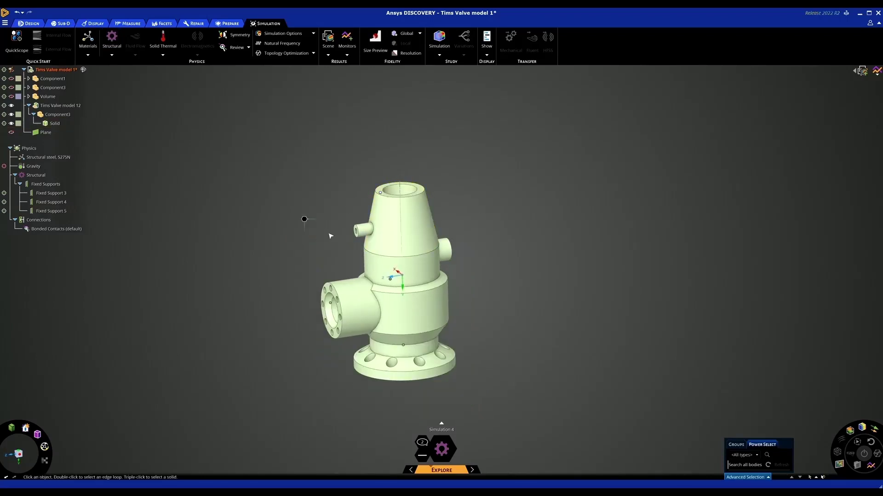
scroll(331, 236, up, 2)
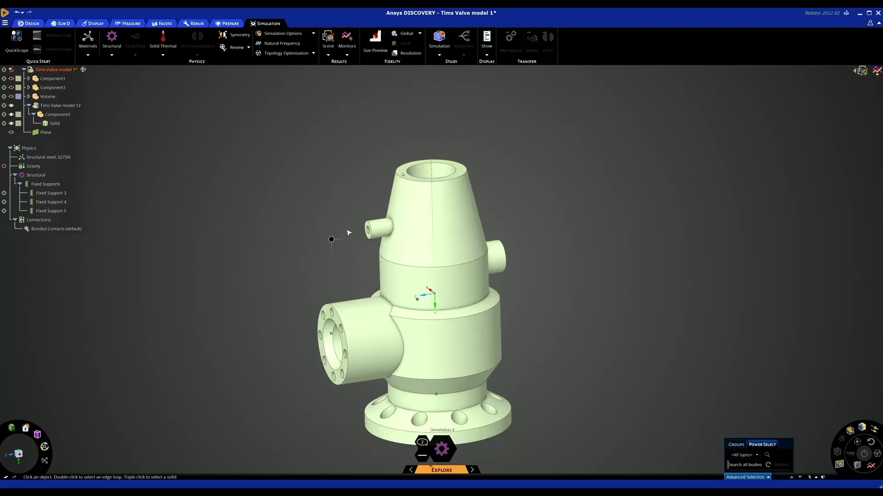
scroll(308, 327, up, 2)
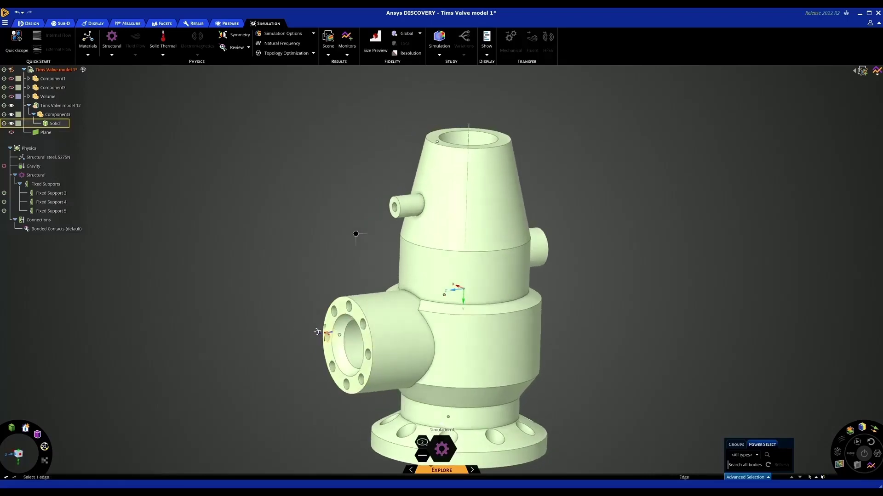
scroll(307, 312, down, 2)
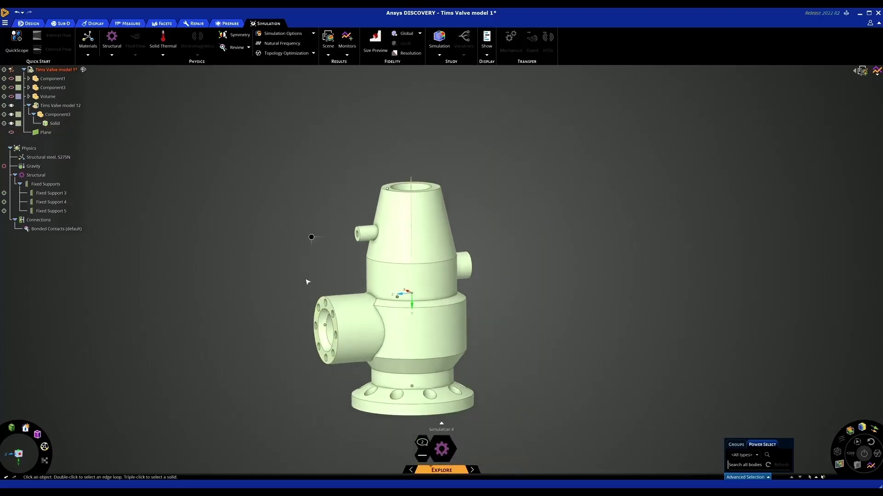
right_click(311, 240)
click(307, 235)
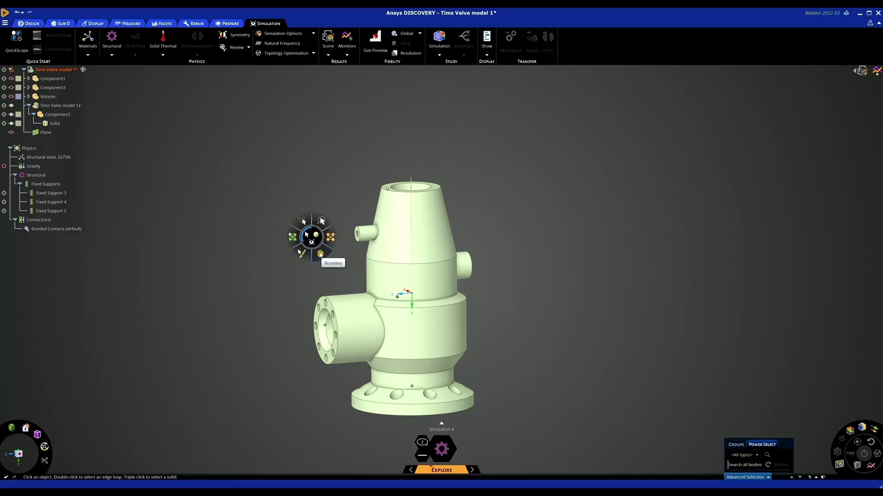
click(320, 253)
click(321, 307)
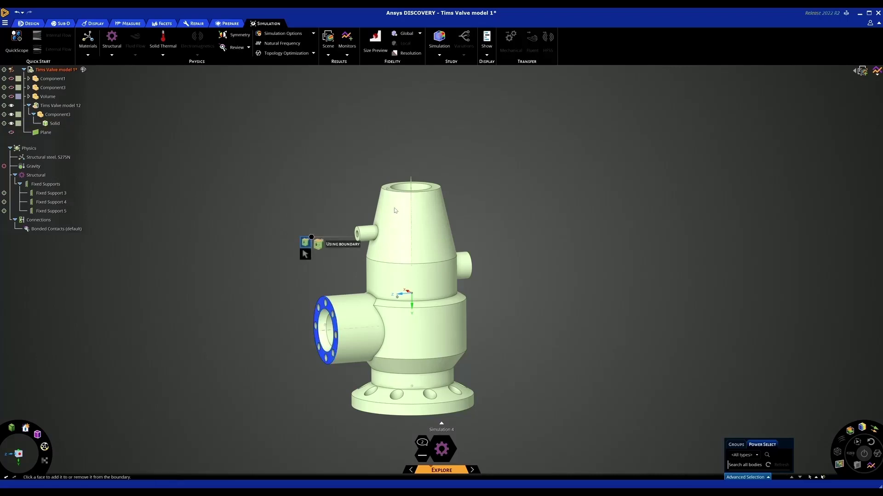
click(401, 178)
click(359, 229)
scroll(368, 230, up, 2)
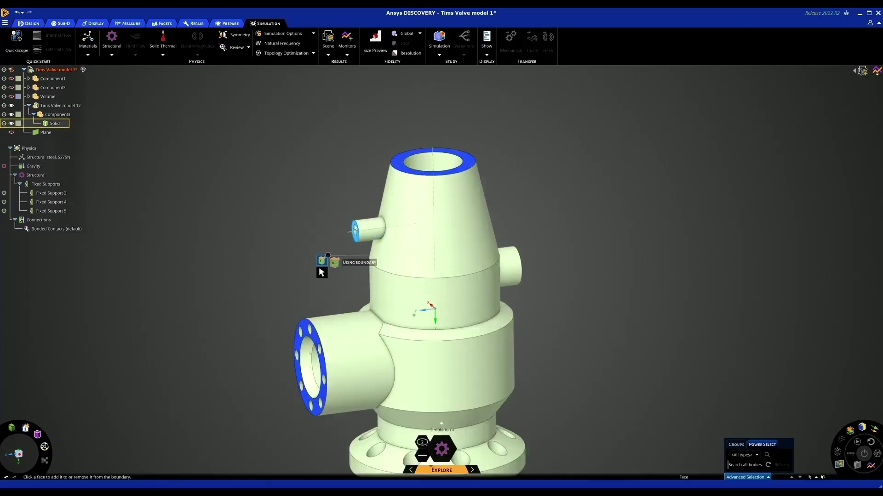
middle_drag(574, 268, 451, 212)
click(504, 258)
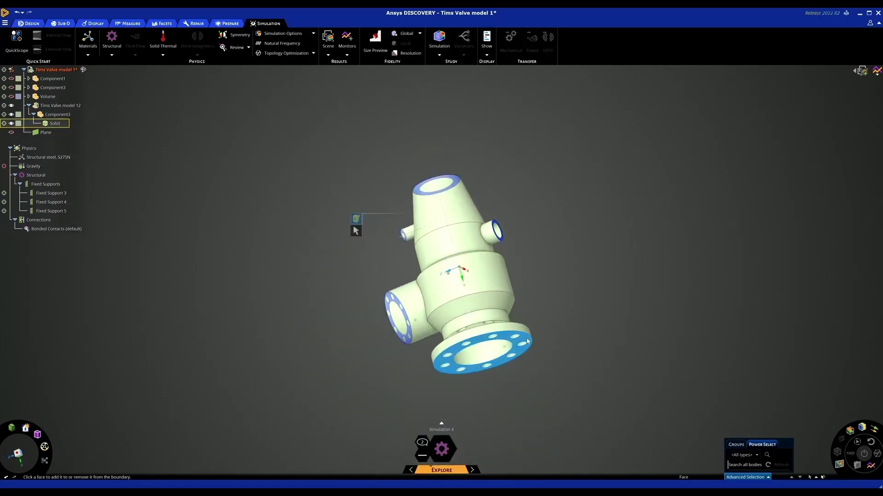
click(446, 361)
Select all internal flow-passage faces of the valve enclosed by the marked boundary faces.
click(356, 230)
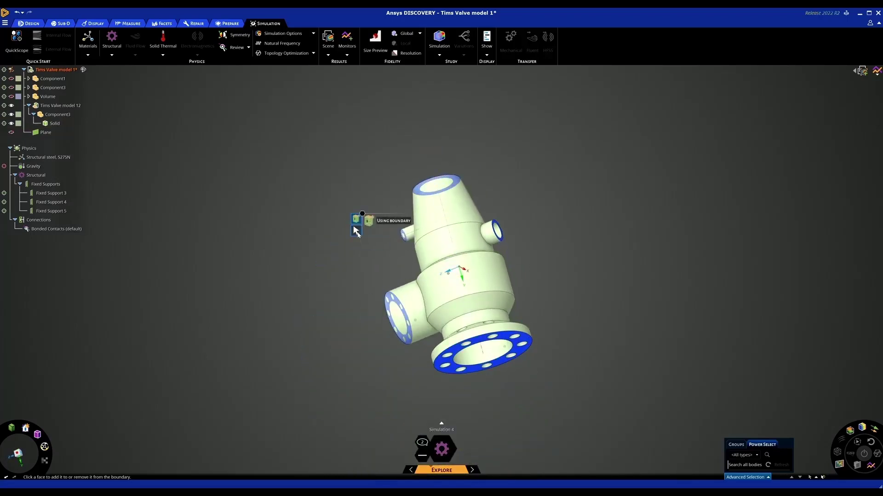
middle_drag(365, 250, 556, 314)
click(413, 321)
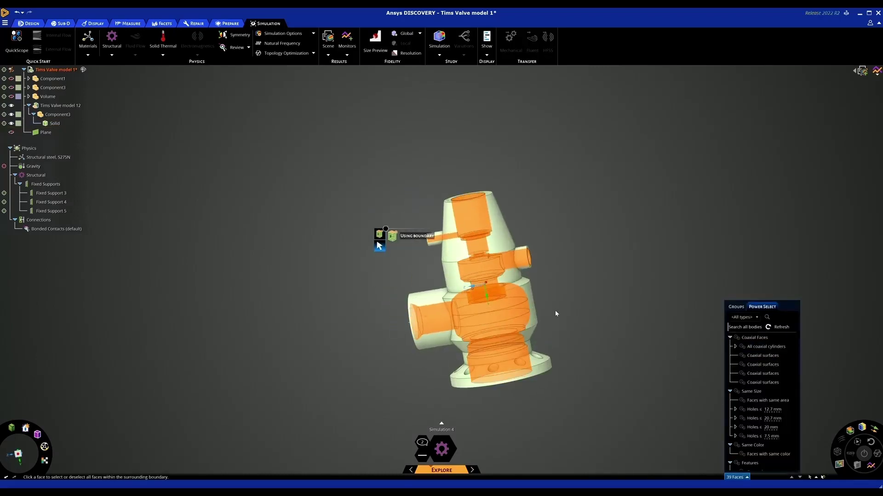
middle_drag(553, 235, 568, 242)
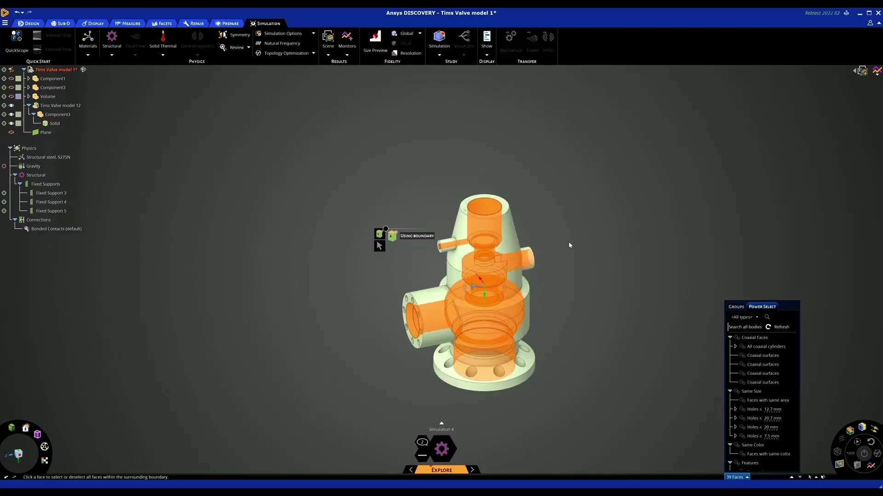
Apply a structural pressure of 200 Pa to the selected internal faces and exit the pressure tool.
click(114, 57)
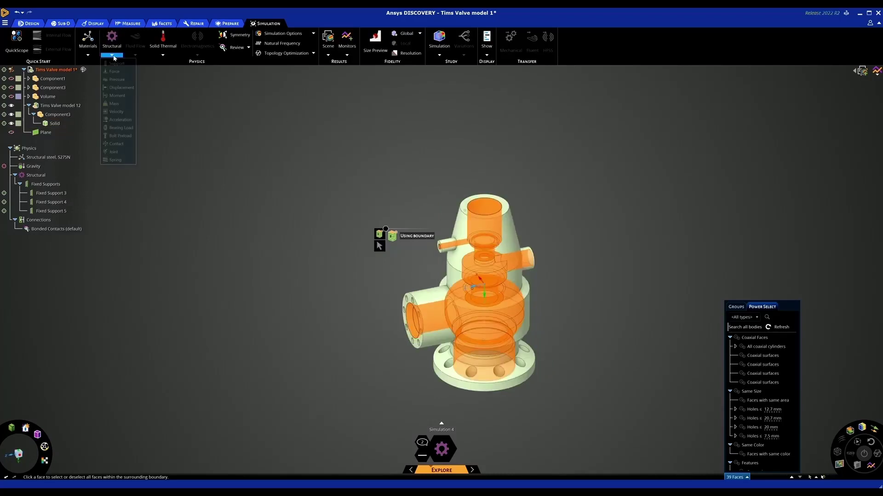
key(Down)
key(Down)
key(Down)
key(Return)
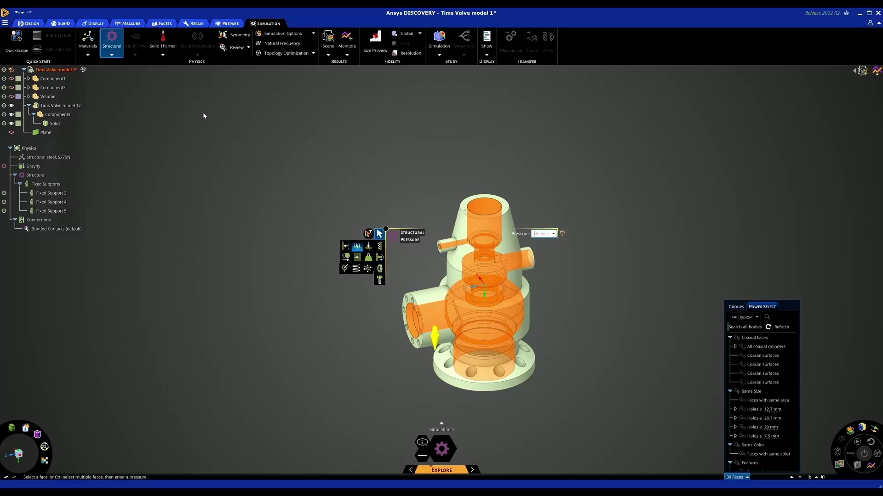
text(200 Pa)
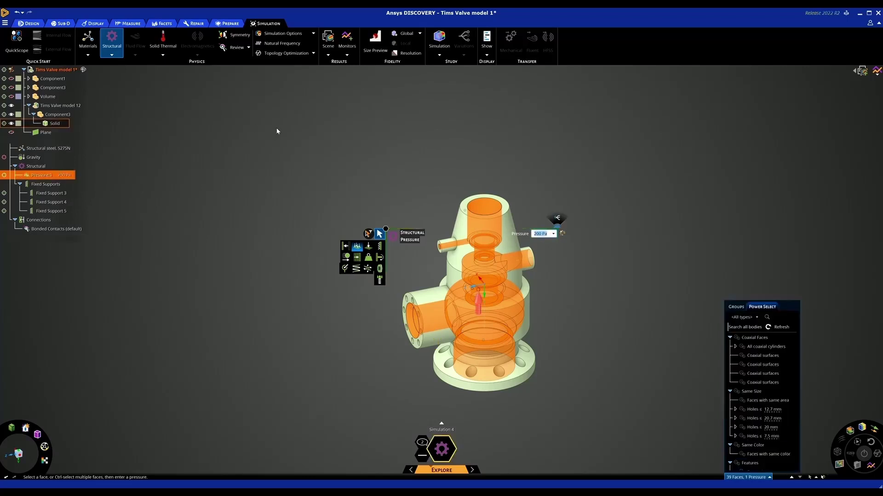
key(Return)
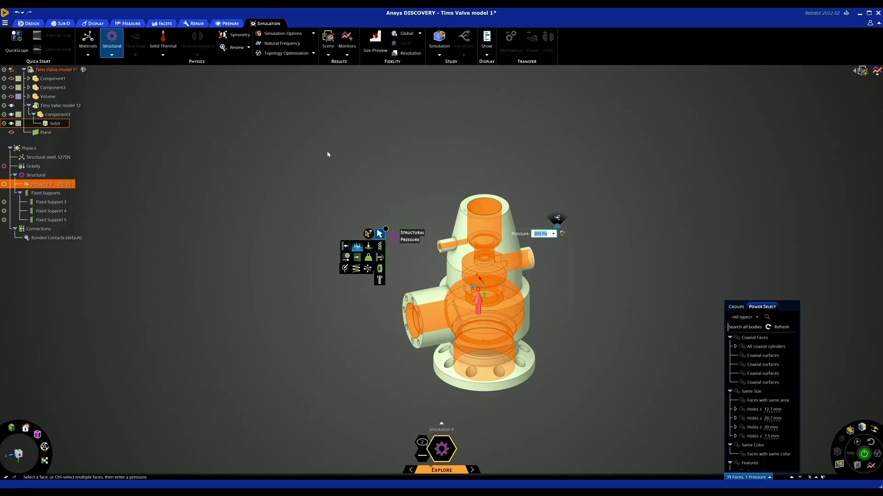
click(431, 155)
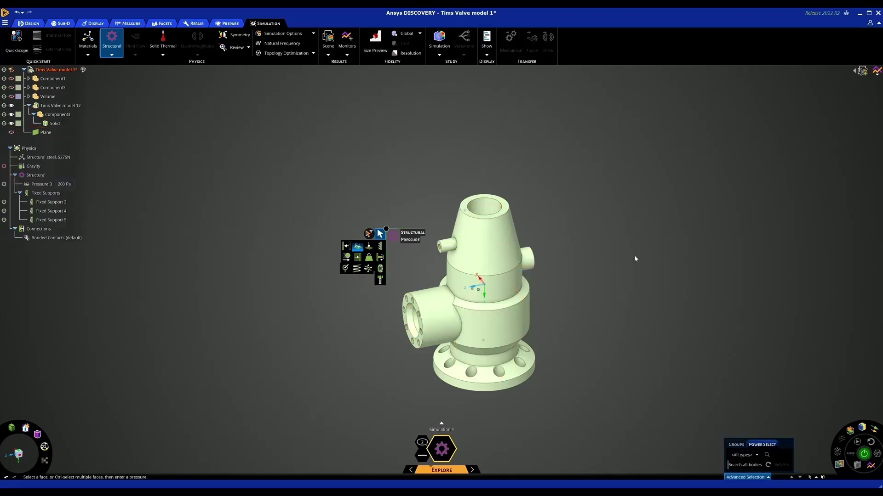
key(Escape)
Start solving the structural simulation of the valve body.
scroll(631, 246, down, 1)
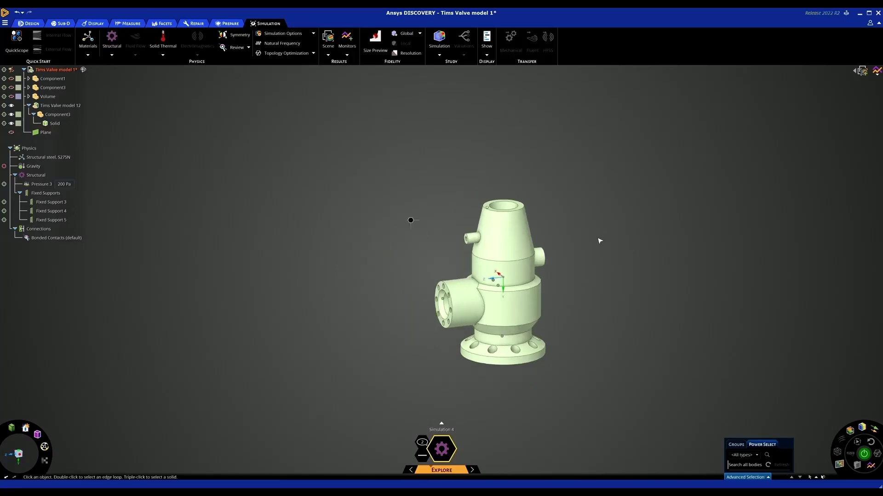
ctrl+middle_drag(694, 316, 643, 291)
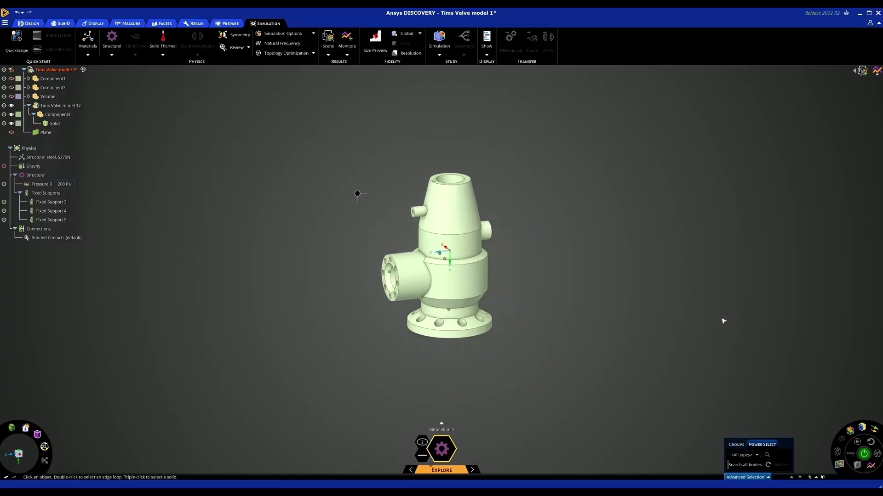
click(863, 455)
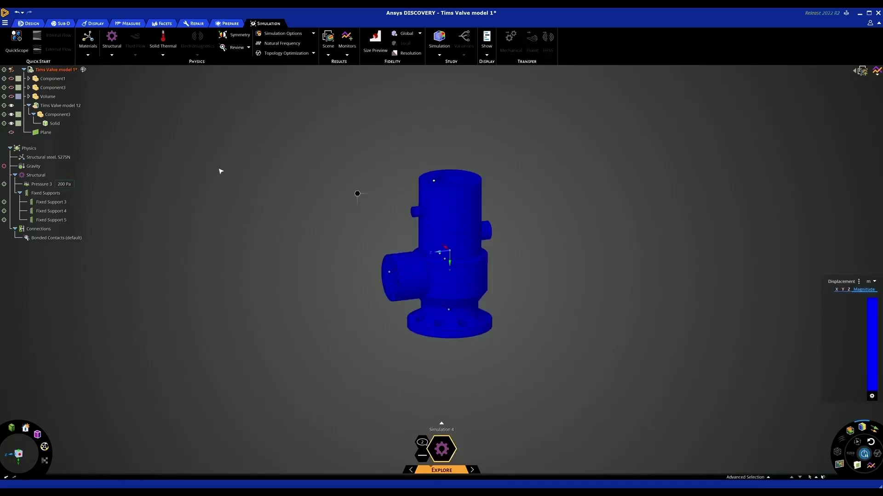
Exclude Component1, the top-level Component3 and Volume from the physics, keeping only the solid in Tims Valve model 12.
click(6, 87)
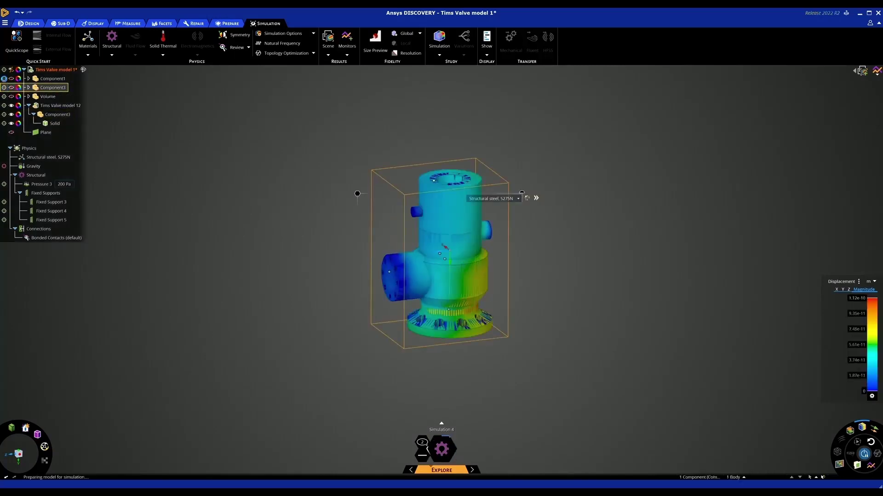
click(5, 78)
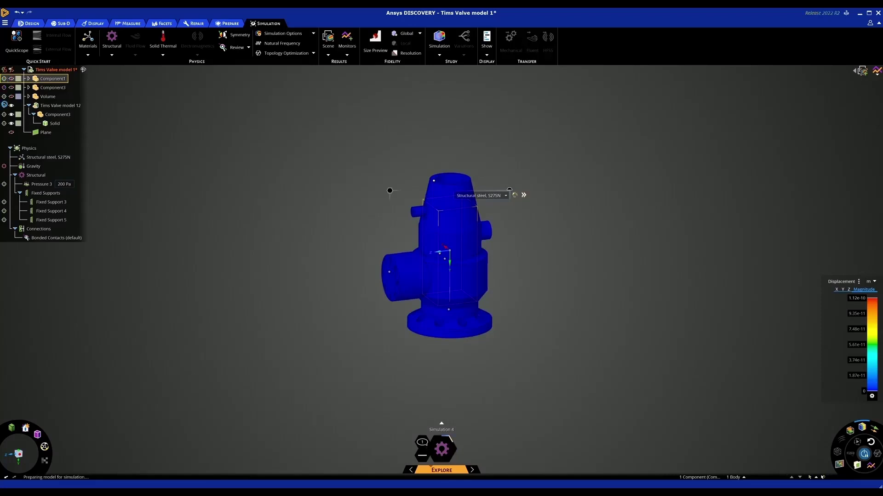
click(4, 87)
click(4, 97)
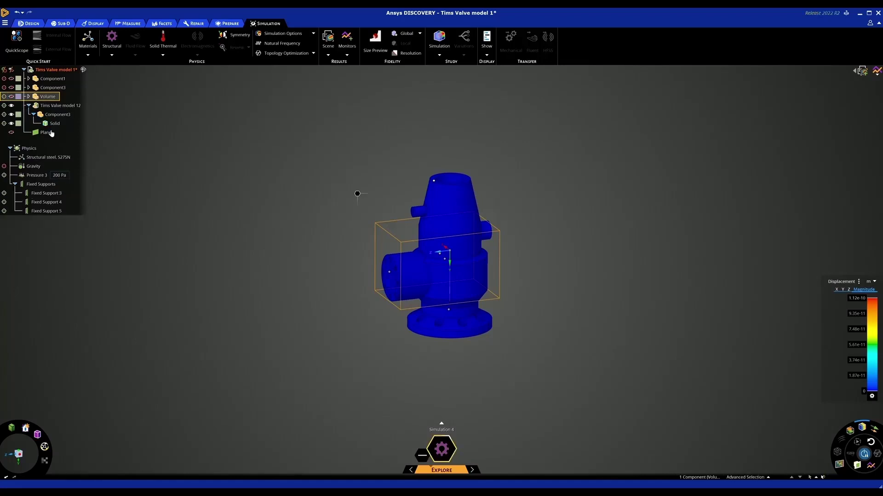
click(4, 123)
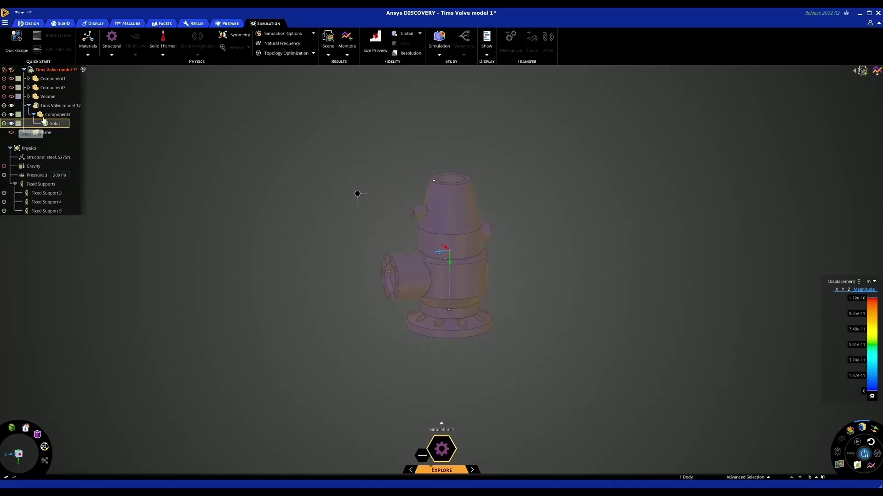
click(298, 200)
Examine the displacement result on the valve body, playing and pausing its deformation animation.
scroll(515, 312, up, 3)
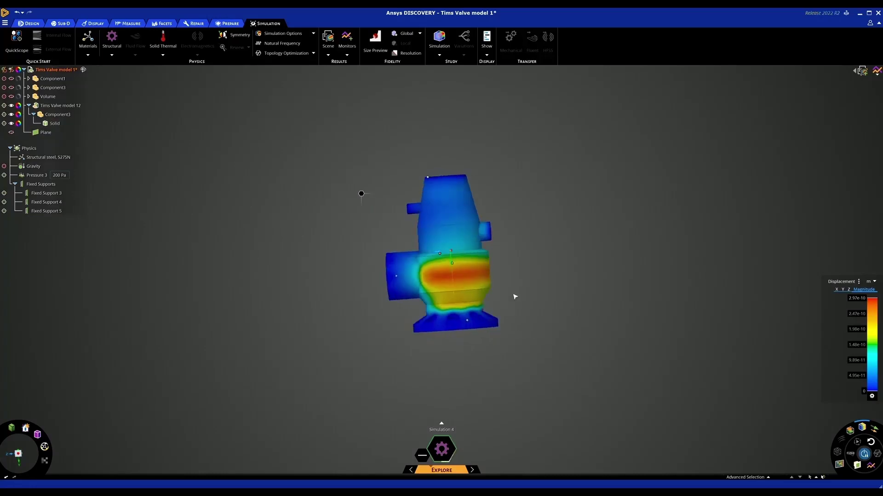
middle_drag(509, 280, 519, 287)
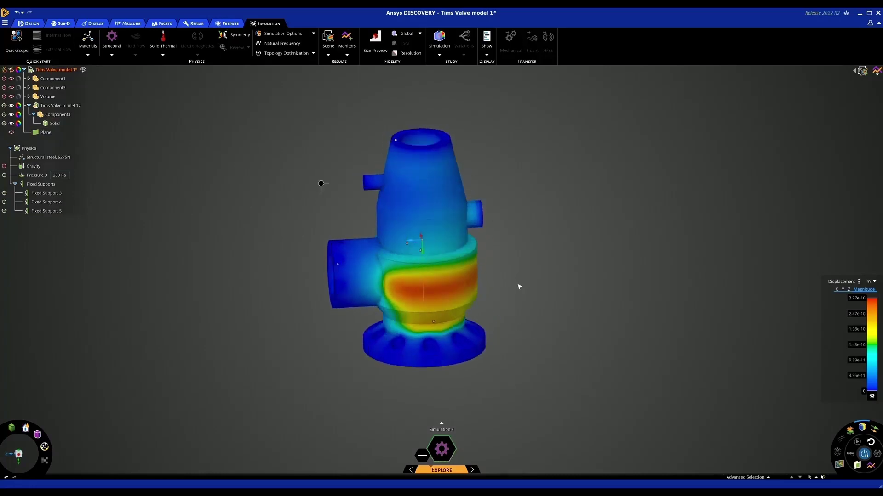
click(853, 454)
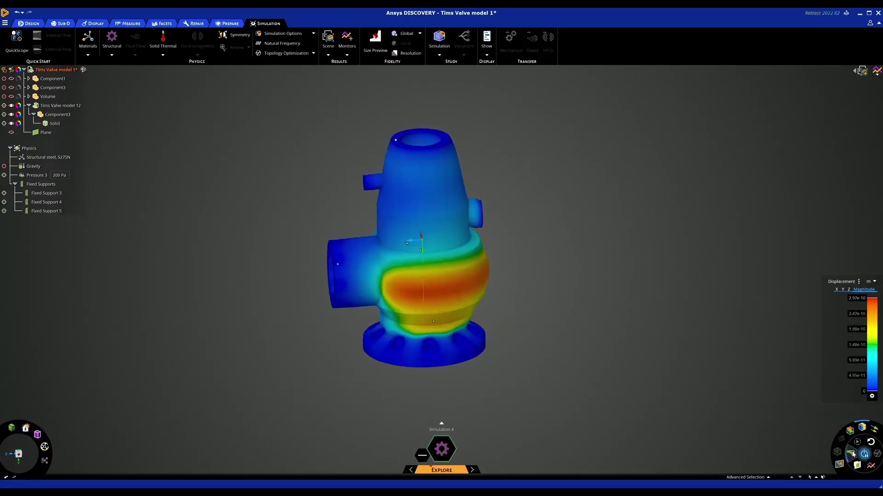
click(859, 442)
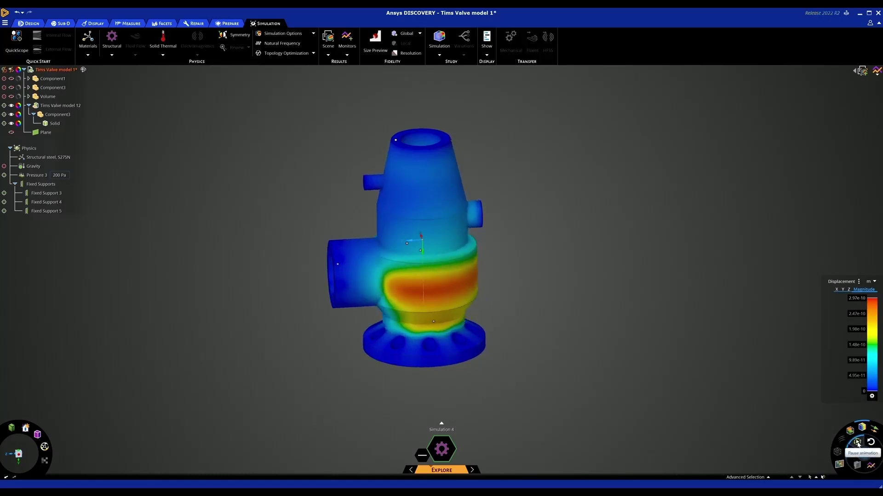
click(858, 444)
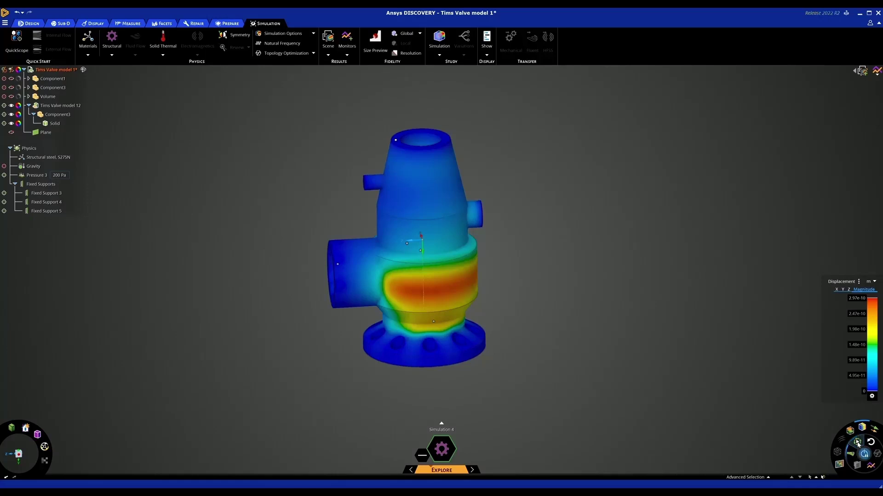
Switch the displayed result to Von Mises Stress in MPa and show the result monitors.
click(858, 283)
click(829, 288)
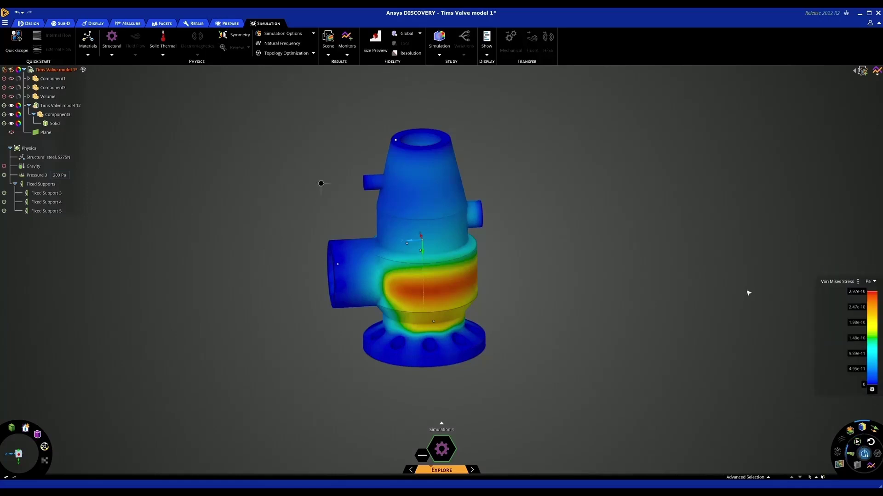
click(868, 282)
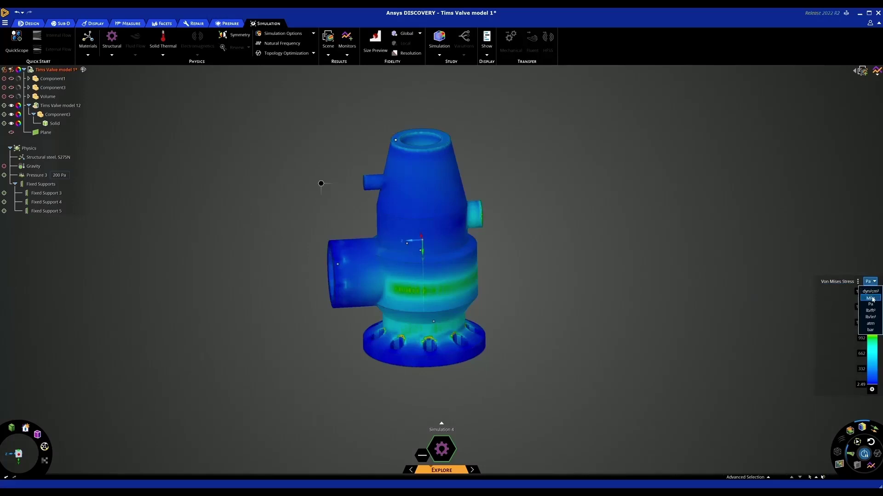
click(869, 299)
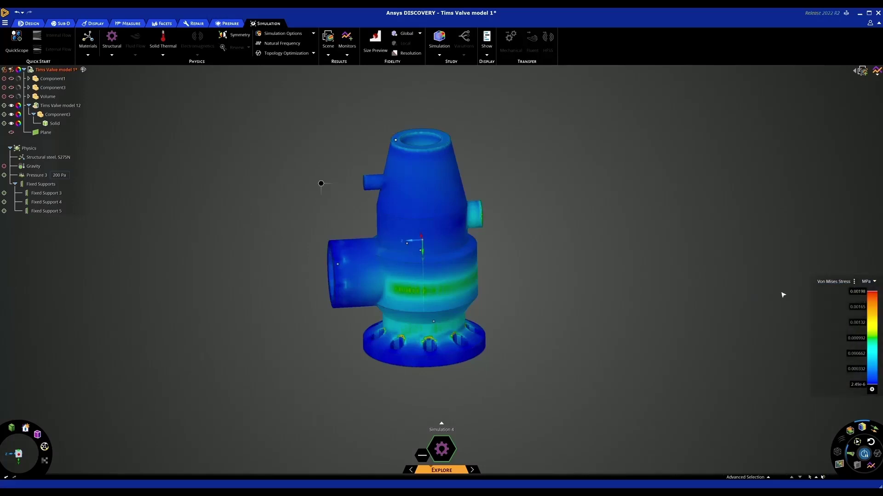
click(878, 72)
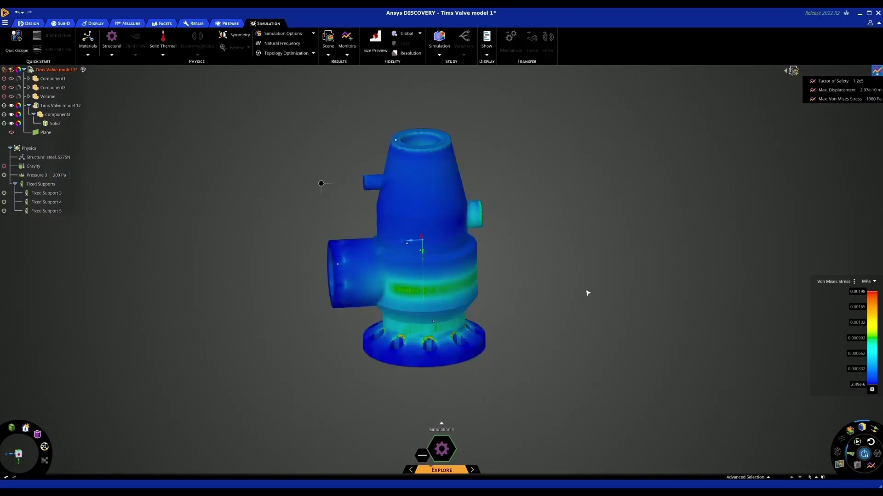
Add a topology optimization to the valve body with the goal Remove Excess Material.
scroll(587, 293, down, 2)
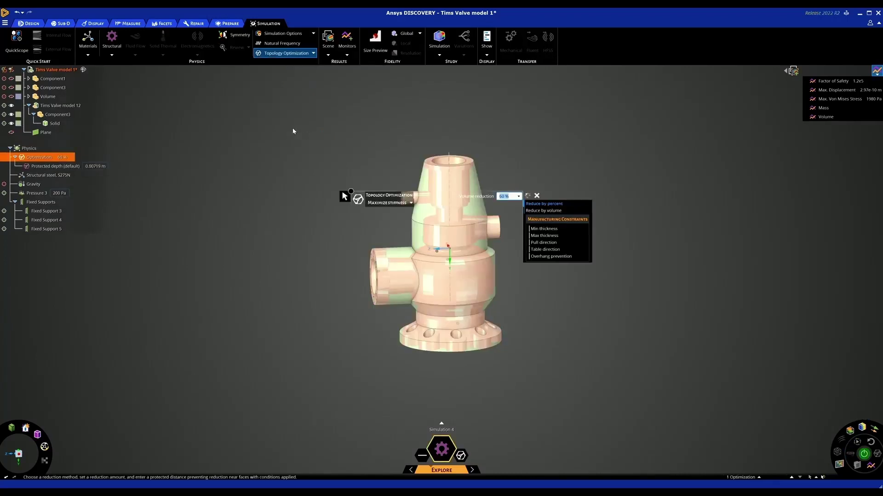
click(406, 203)
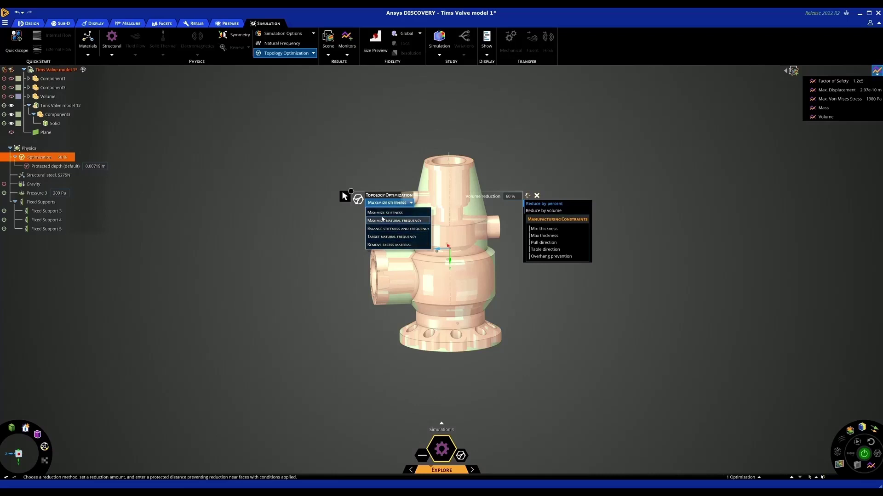
click(385, 245)
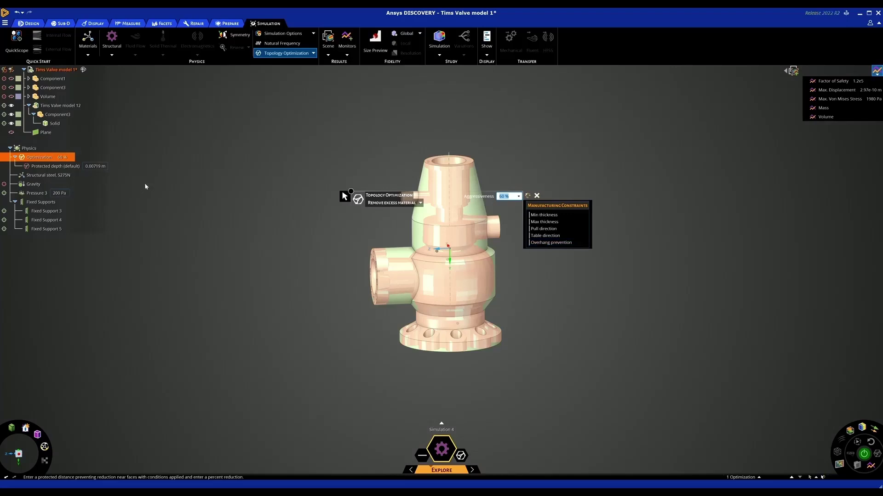
Set the optimization's default protected depth to 0.003 m.
click(58, 166)
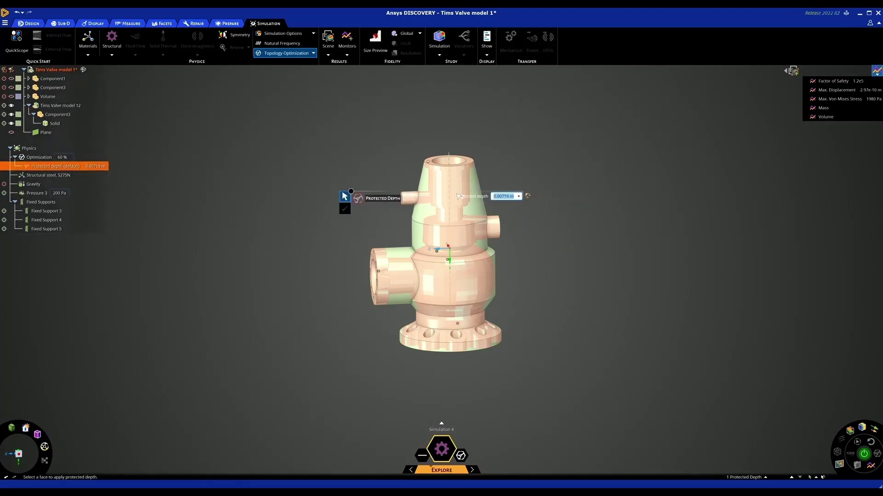
click(502, 196)
drag(503, 197, 509, 197)
text(3)
click(541, 235)
click(53, 167)
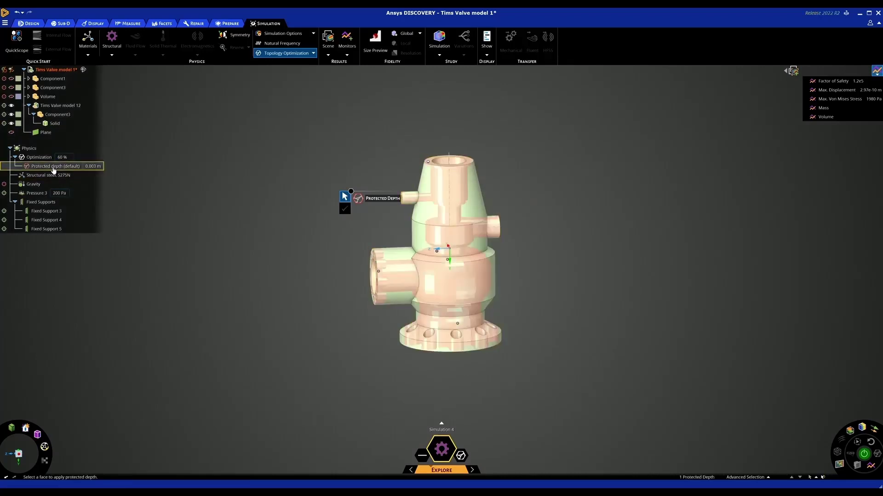
Run the simulation with topology optimization on the valve body.
scroll(414, 214, up, 2)
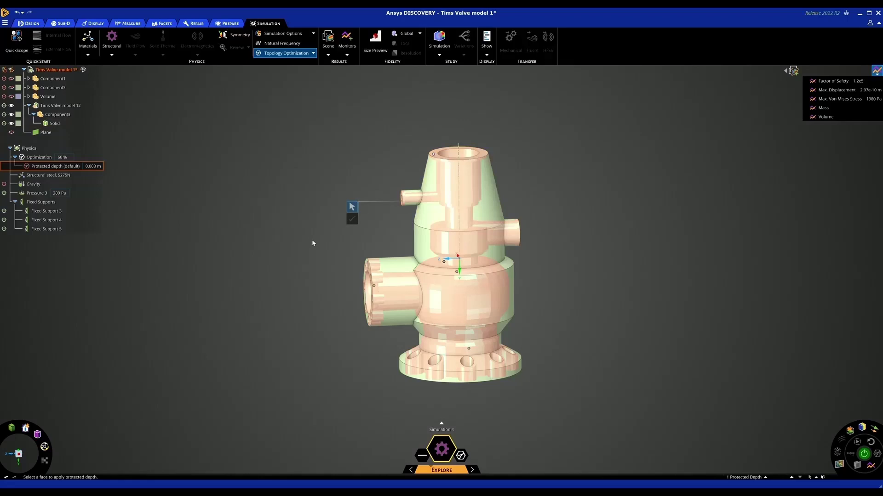
scroll(312, 243, down, 2)
mouse_move(311, 243)
middle_down()
mouse_move(278, 236)
mouse_move(312, 239)
middle_up()
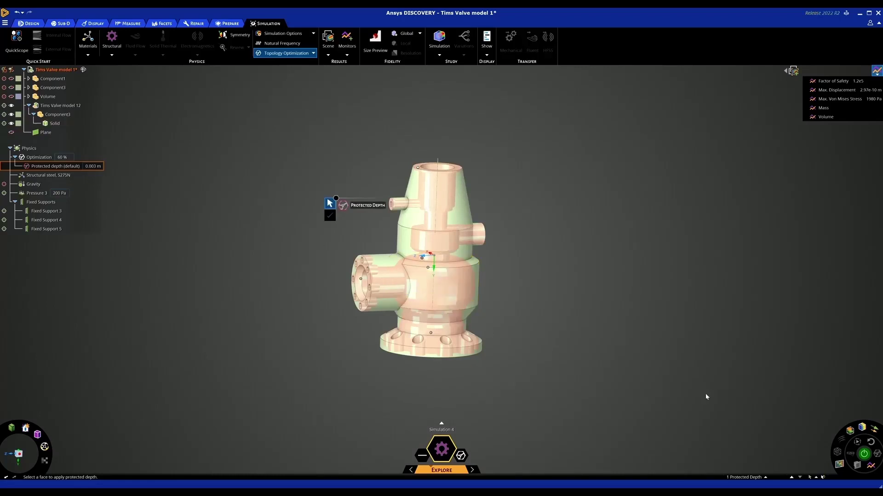
click(864, 454)
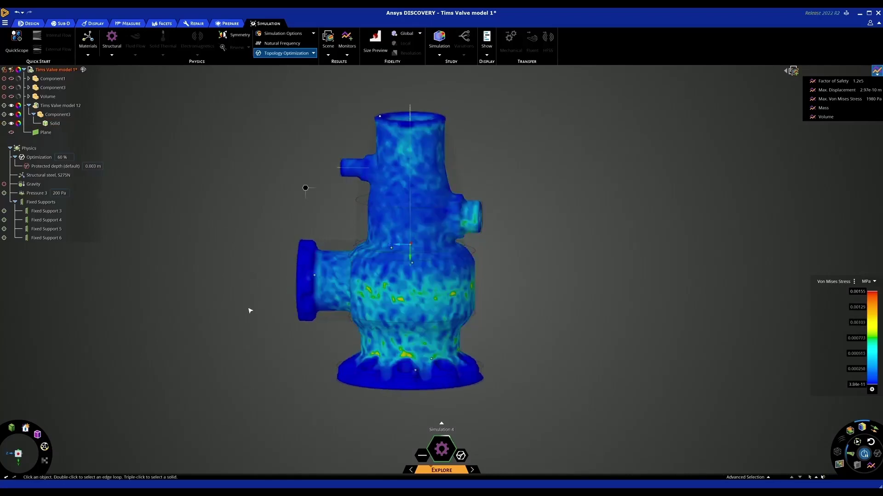
Generate a facet body from the topology-optimized valve shape.
click(40, 158)
click(109, 299)
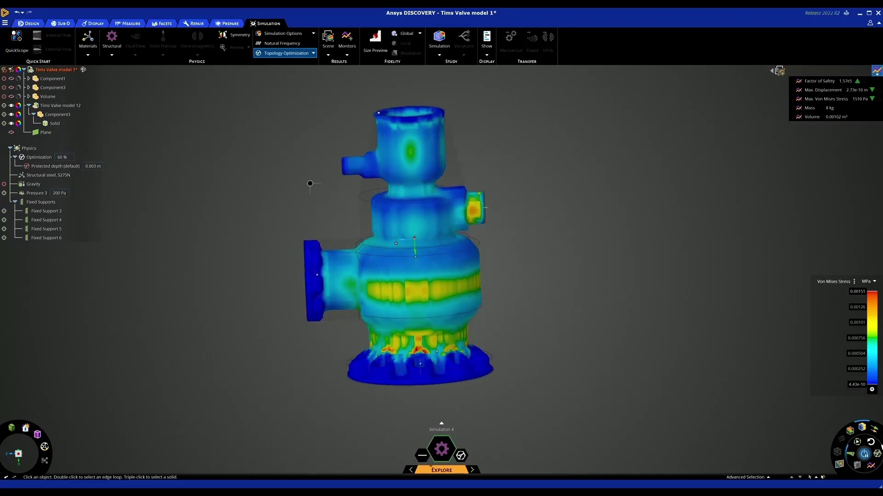
click(877, 455)
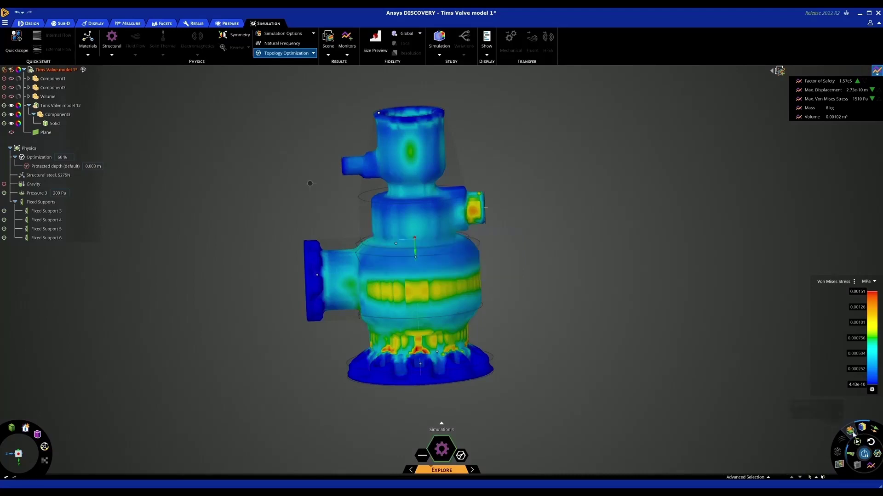
middle_drag(570, 329, 522, 326)
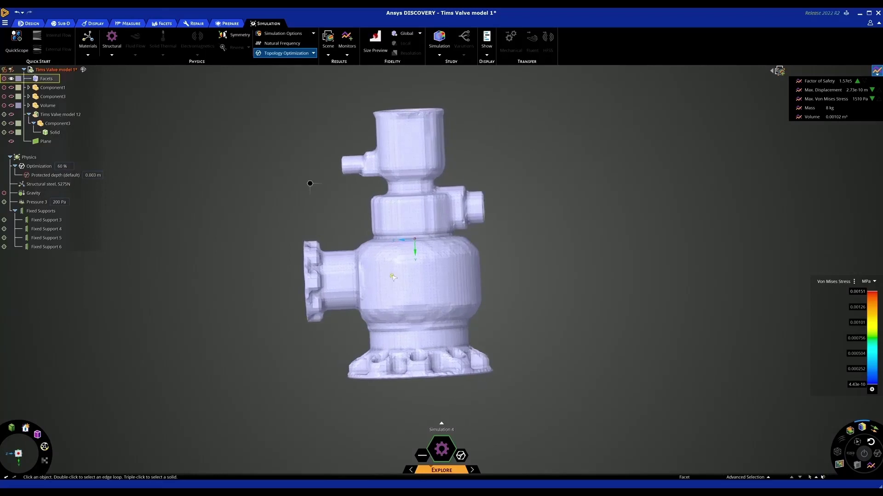
Smooth the facets of the topology-optimized valve body and examine the smoothed flange and body surfaces.
mouse_move(240, 187)
middle_down()
mouse_move(250, 193)
mouse_move(242, 189)
middle_up()
click(48, 79)
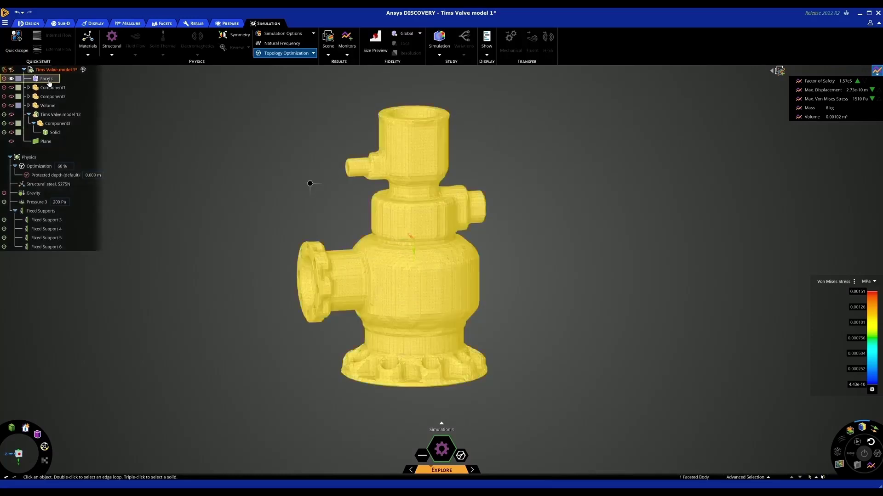
right_click(49, 82)
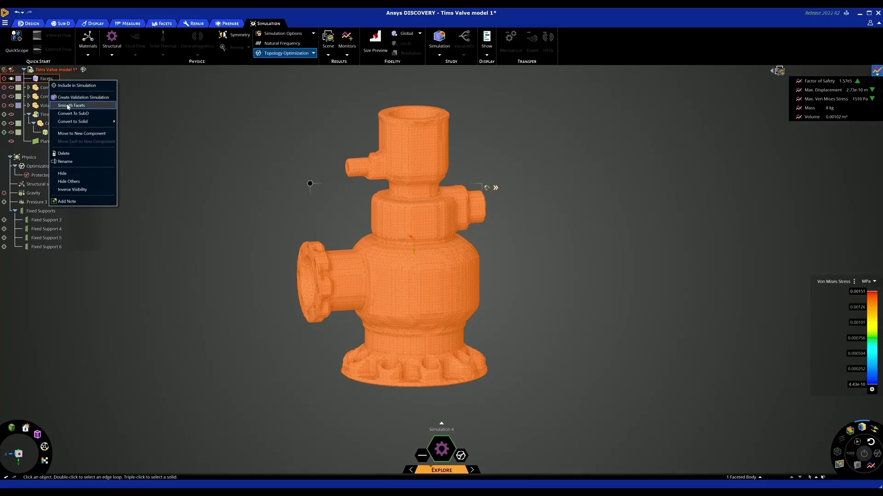
click(68, 106)
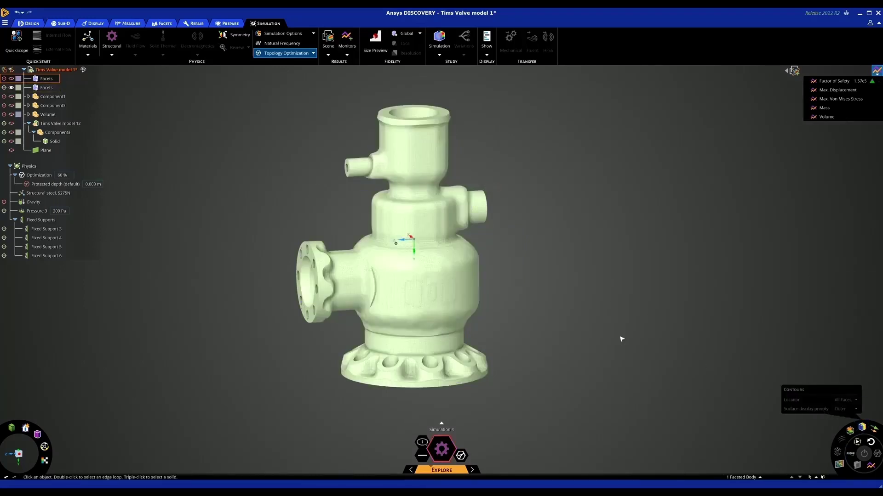
mouse_move(611, 350)
middle_down()
mouse_move(590, 336)
mouse_move(598, 337)
middle_up()
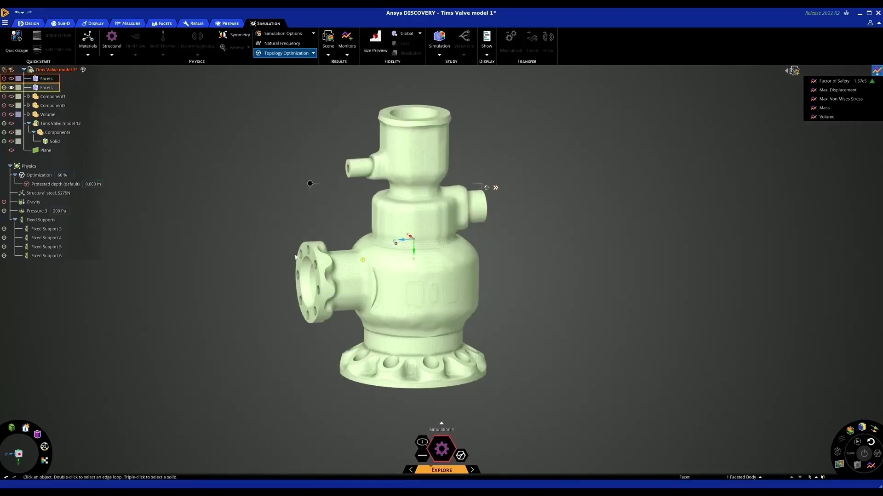
scroll(264, 250, up, 3)
middle_drag(262, 249, 343, 275)
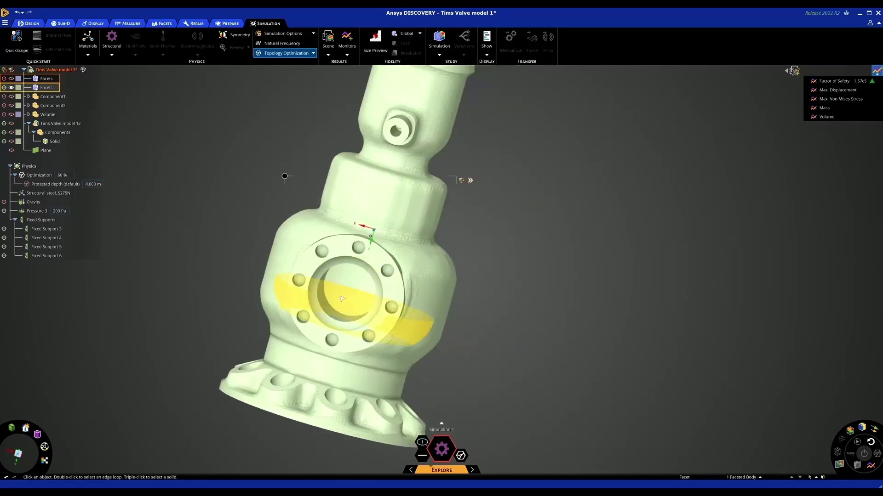
key(ctrl+z)
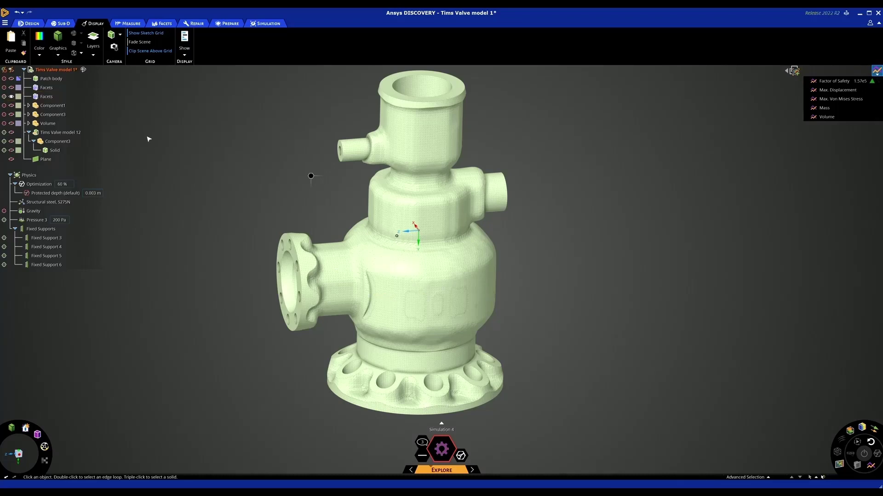
Display the patch body in place of the smoothed facet body.
right_click(47, 97)
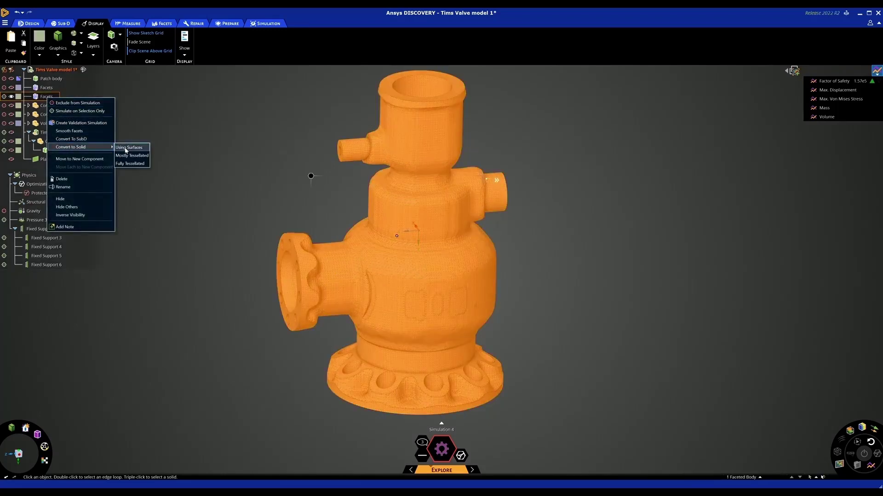
click(178, 117)
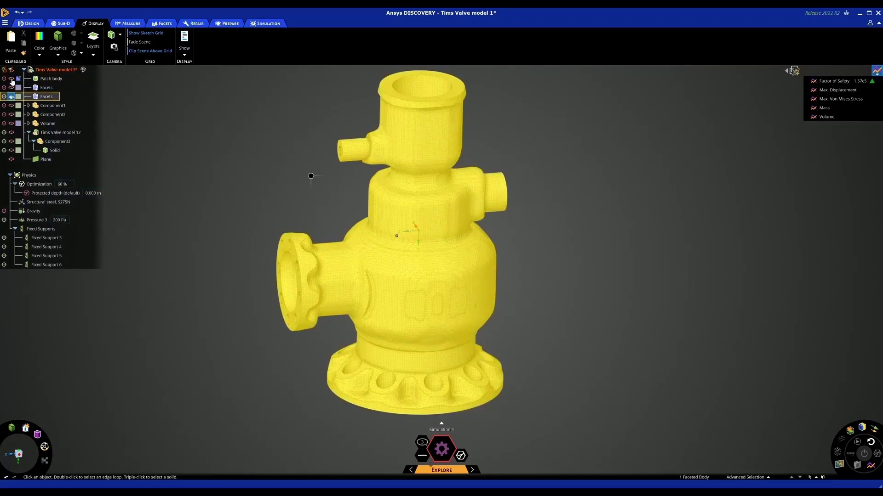
click(11, 80)
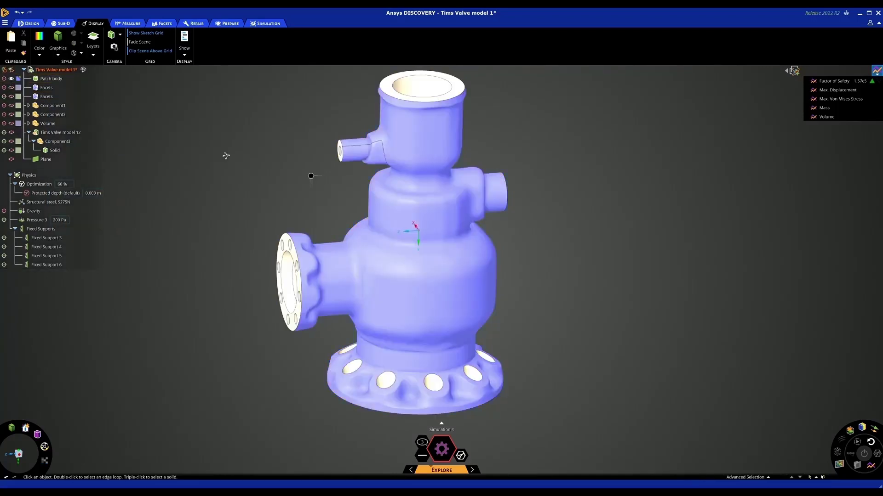
Reduce the diameter of one bolt hole in the patch body's side flange with the Pull tool.
middle_drag(225, 154, 313, 198)
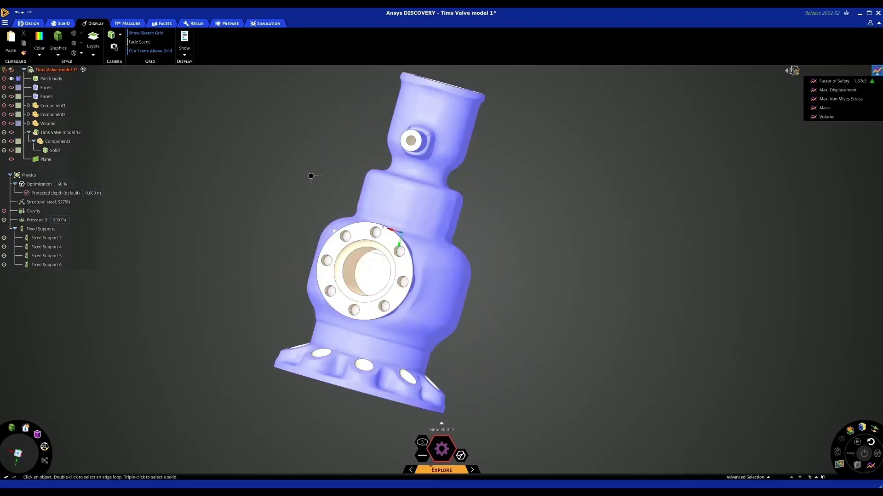
scroll(311, 176, up, 10)
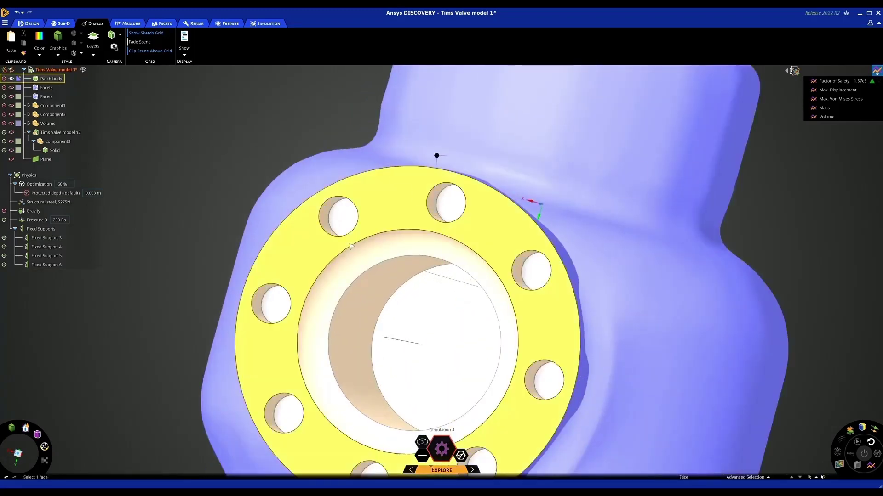
click(327, 217)
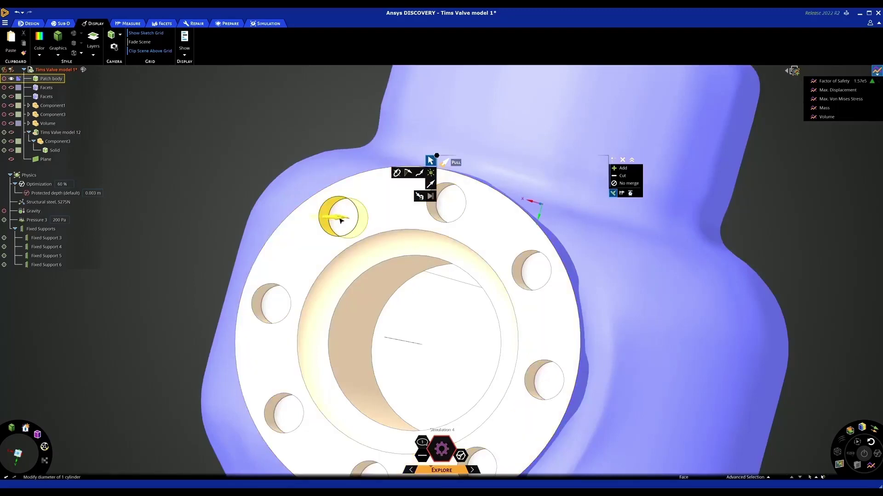
mouse_move(339, 220)
mouse_down()
mouse_move(353, 221)
mouse_move(341, 217)
mouse_up()
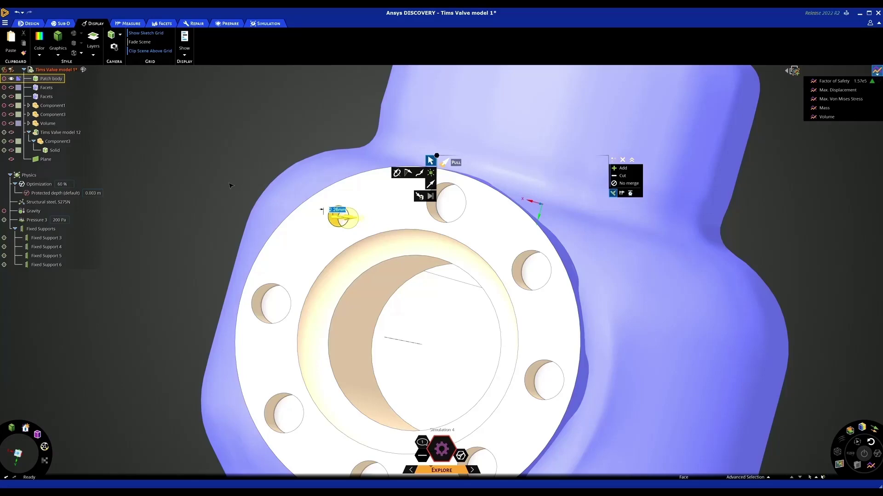
click(317, 231)
middle_drag(294, 237, 312, 261)
scroll(301, 234, down, 5)
click(317, 251)
click(328, 268)
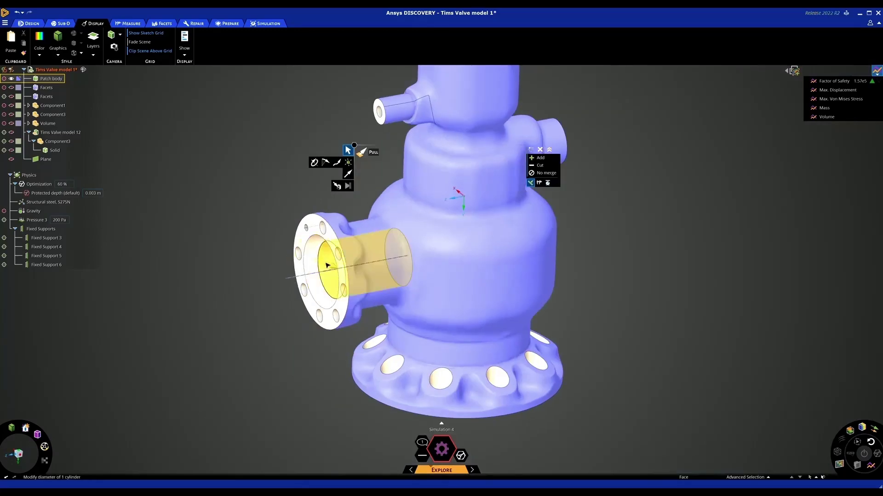
scroll(327, 266, down, 3)
key(Escape)
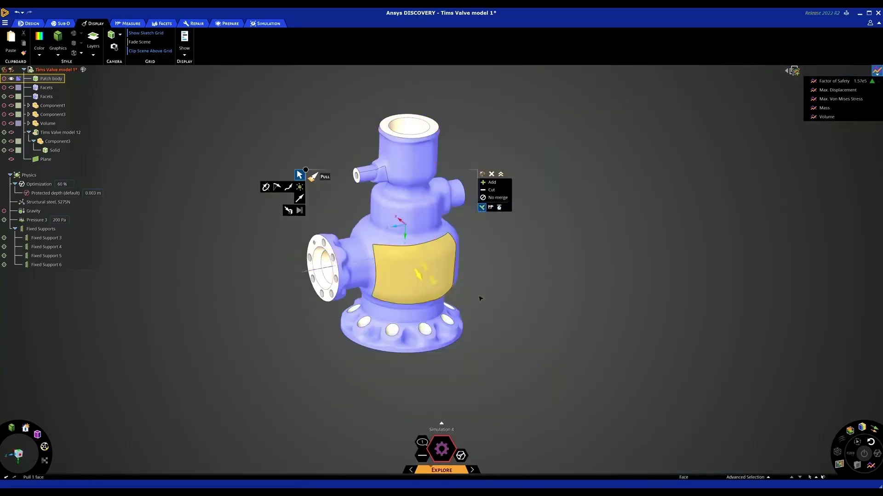
middle_drag(520, 312, 578, 322)
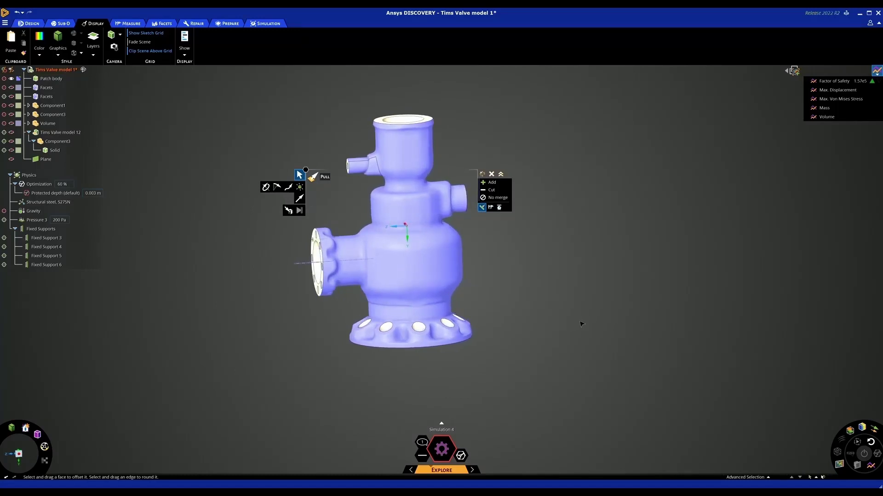
key(s)
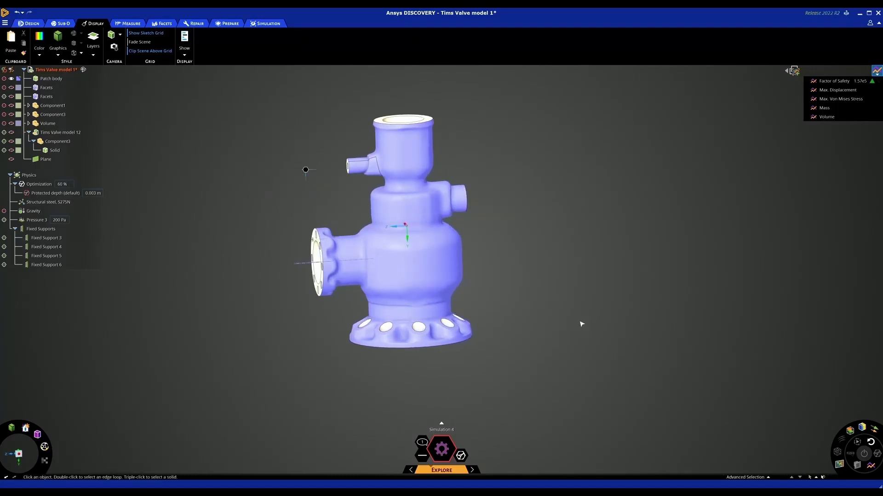